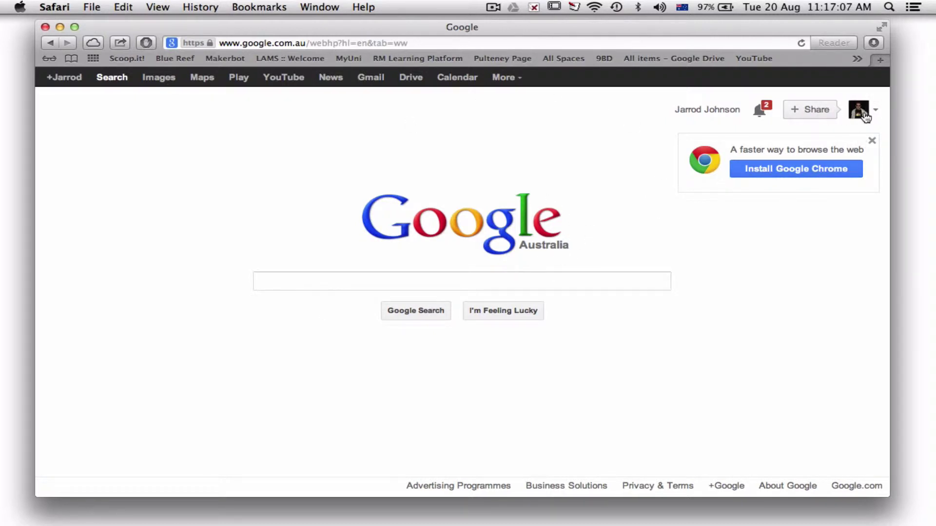
Create a new form from Google Drive's CREATE menu.
{"action": "left_click", "coordinate": [418, 82]}
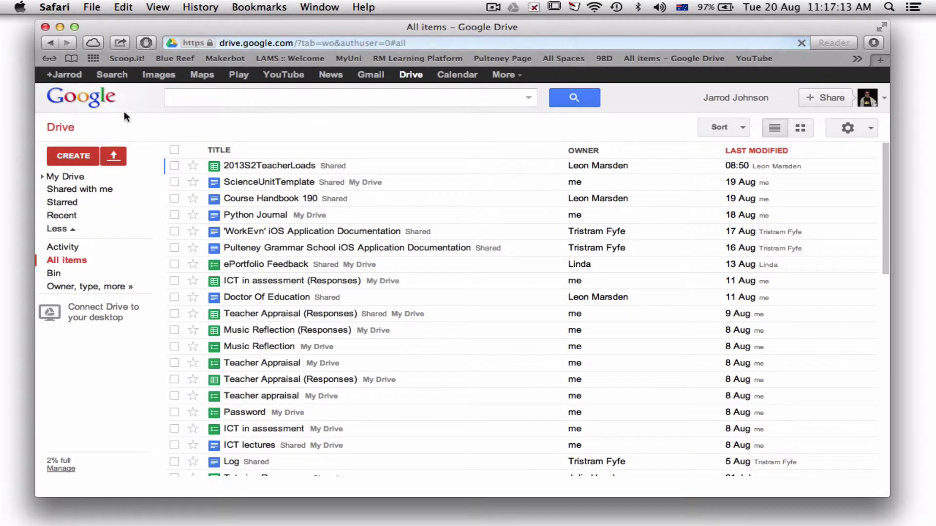
{"action": "left_click", "coordinate": [73, 156]}
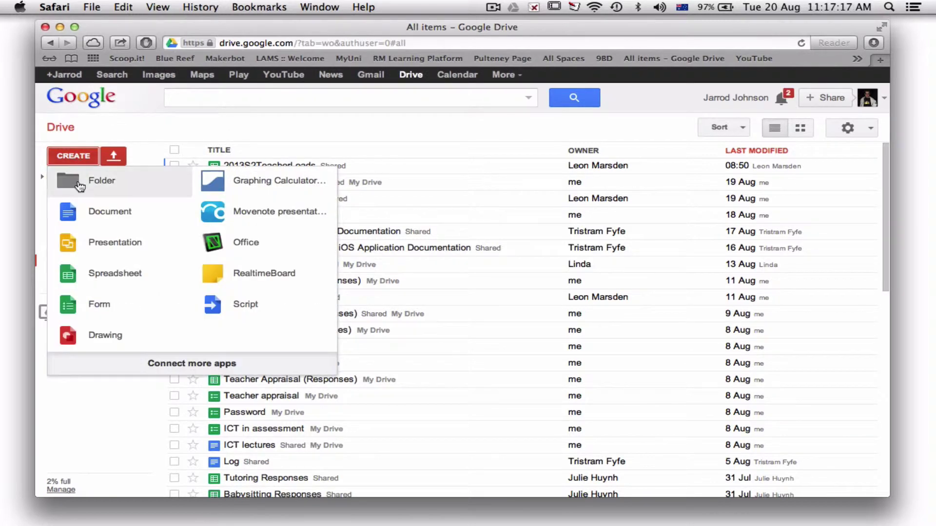
{"action": "left_click", "coordinate": [91, 312]}
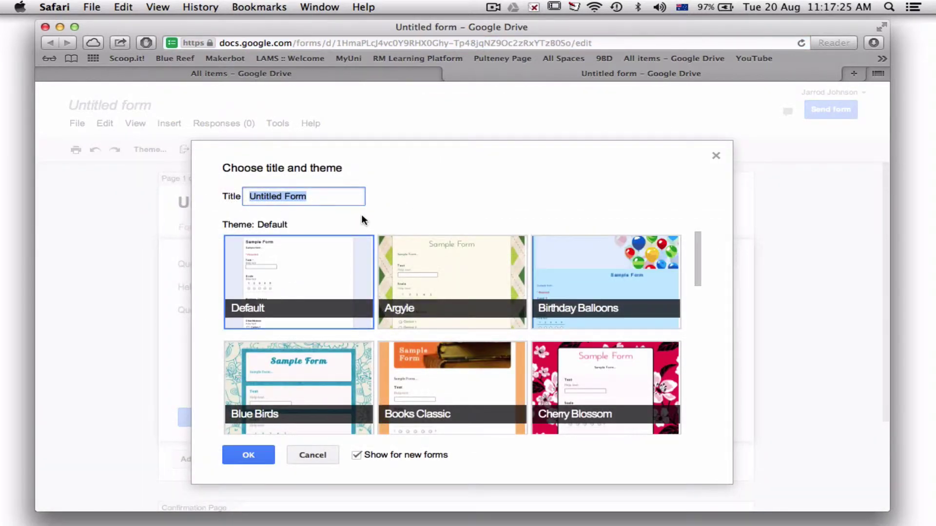
Title the form 'Student feedback' and apply the Header (Blue) theme.
{"action": "type", "text": "Student "}
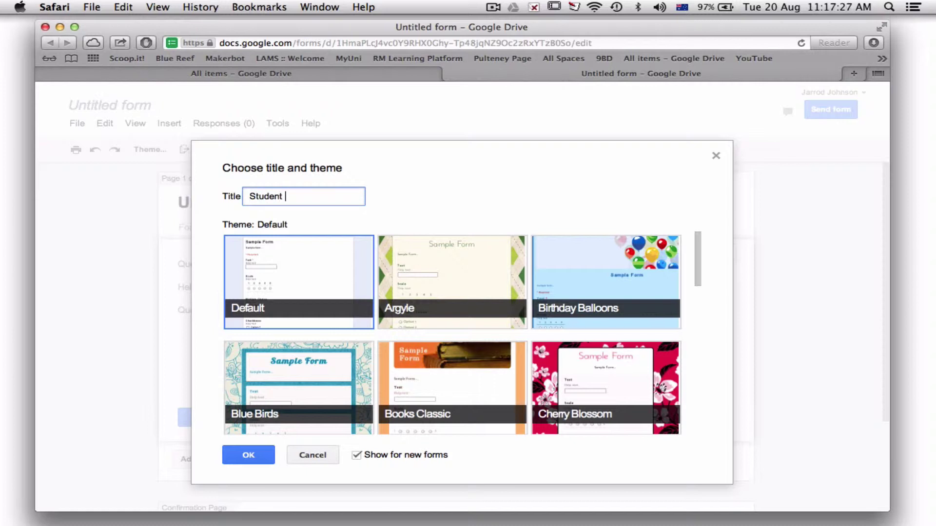
{"action": "type", "text": "feedback"}
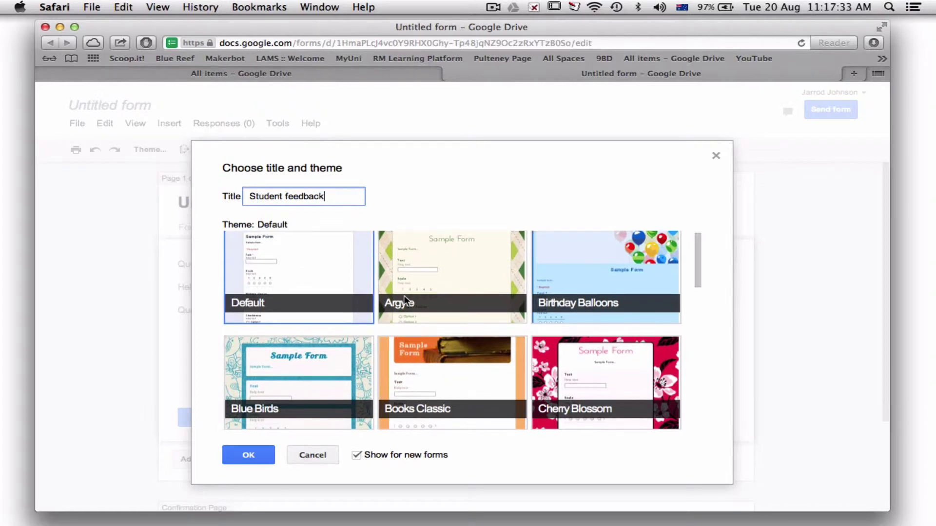
{"action": "scroll", "coordinate": [439, 295], "scroll_direction": "down", "scroll_amount": 6}
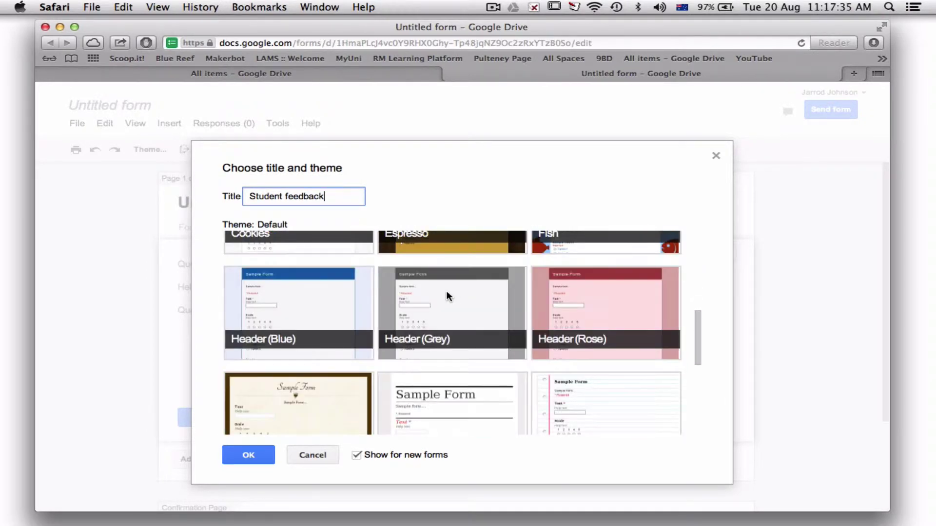
{"action": "scroll", "coordinate": [517, 325], "scroll_direction": "down", "scroll_amount": 4}
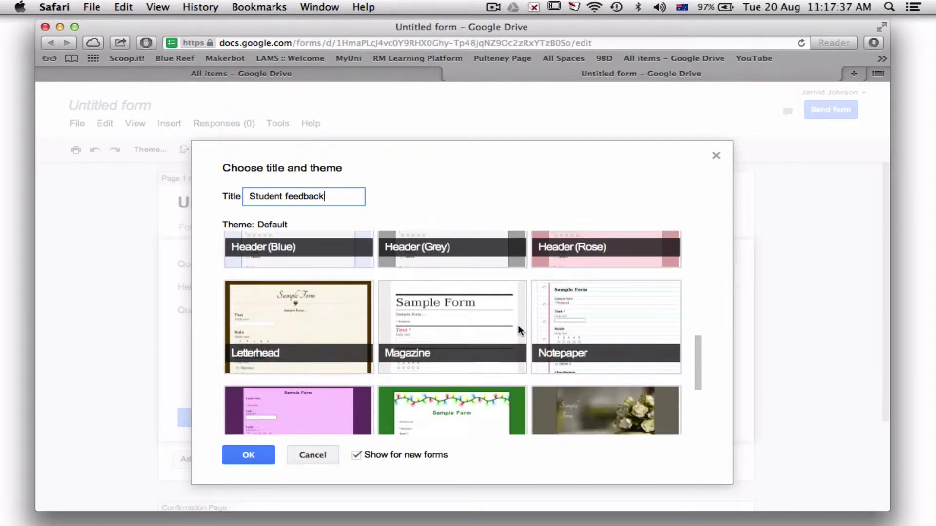
{"action": "scroll", "coordinate": [507, 326], "scroll_direction": "down", "scroll_amount": 3}
{"action": "scroll", "coordinate": [488, 327], "scroll_direction": "down", "scroll_amount": 2}
{"action": "scroll", "coordinate": [478, 336], "scroll_direction": "up", "scroll_amount": 4}
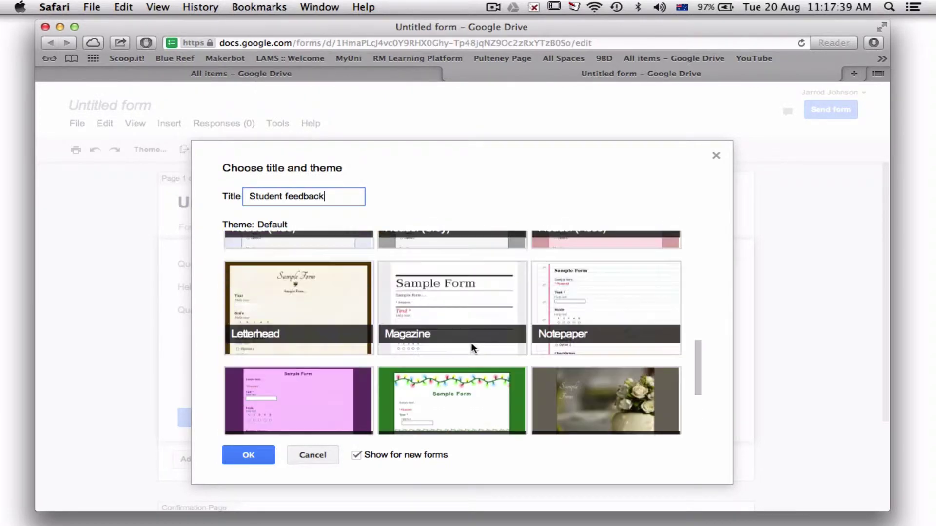
{"action": "scroll", "coordinate": [471, 345], "scroll_direction": "up", "scroll_amount": 10}
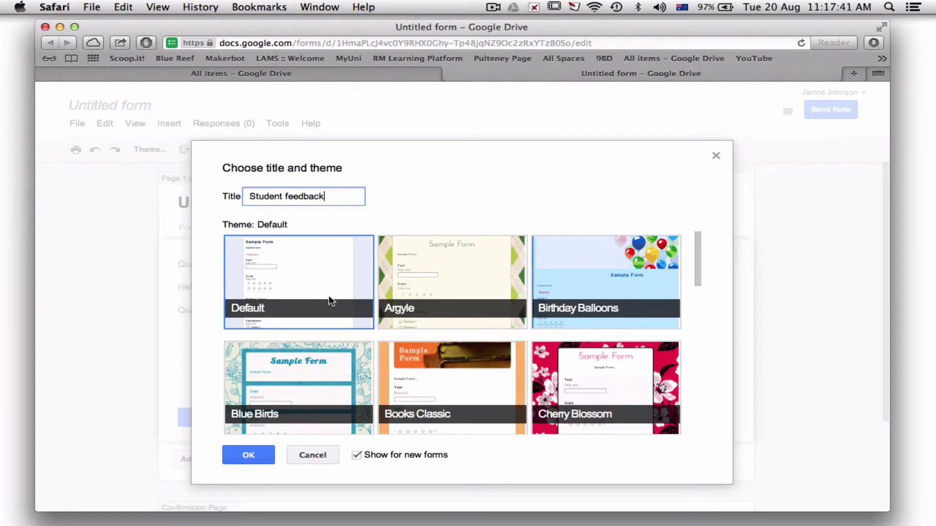
{"action": "scroll", "coordinate": [314, 322], "scroll_direction": "down", "scroll_amount": 6}
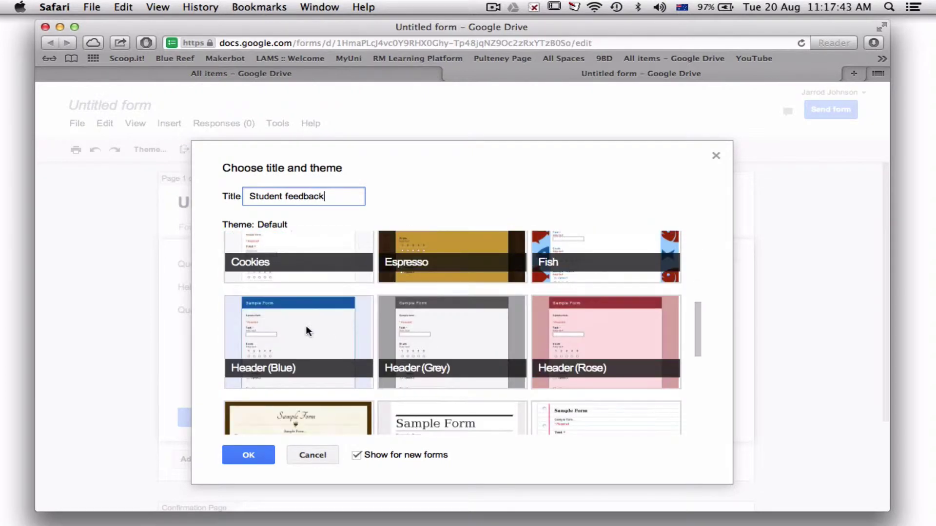
{"action": "left_click", "coordinate": [306, 326]}
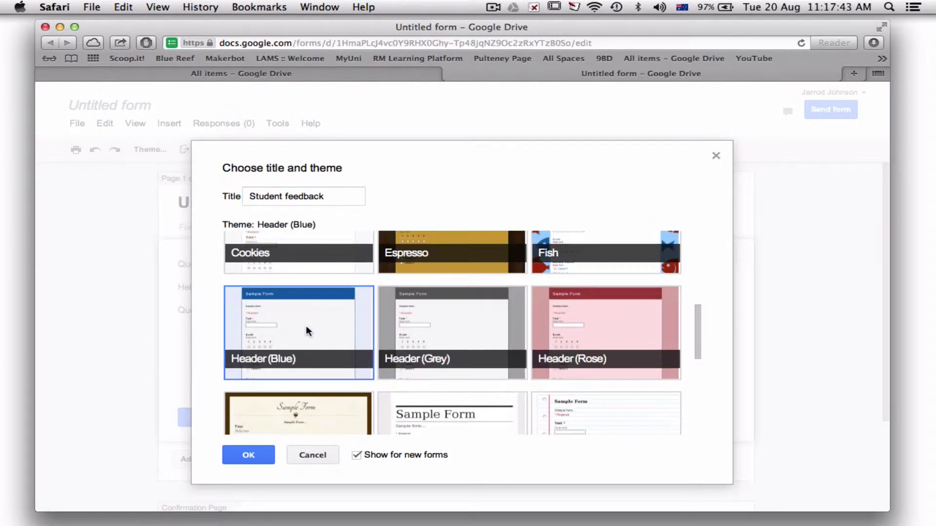
{"action": "left_click", "coordinate": [249, 456]}
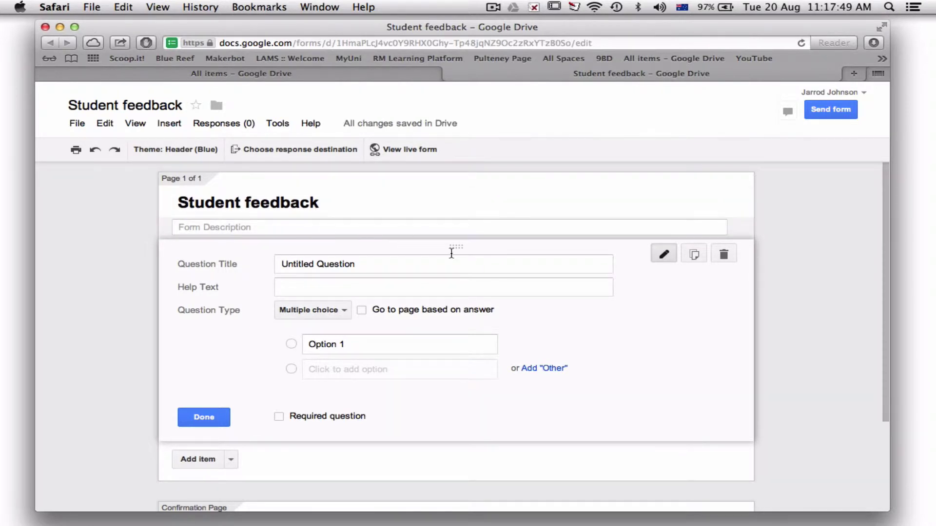
Turn the first question into a Text question 'Please enter your name:' with help text 'This is optional'.
{"action": "mouse_move", "coordinate": [194, 249]}
{"action": "left_mouse_down"}
{"action": "mouse_move", "coordinate": [194, 272]}
{"action": "mouse_move", "coordinate": [191, 246]}
{"action": "left_mouse_up"}
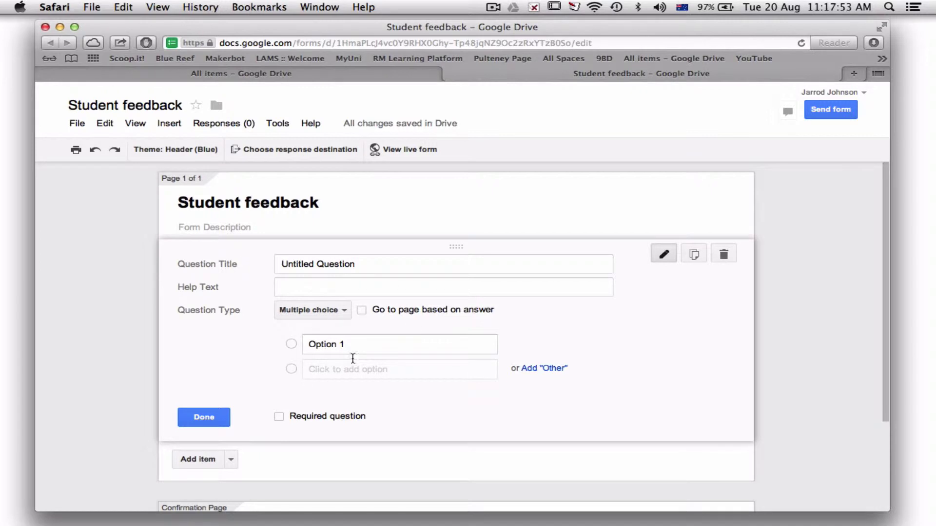
{"action": "left_click_drag", "start_coordinate": [359, 265], "coordinate": [248, 259]}
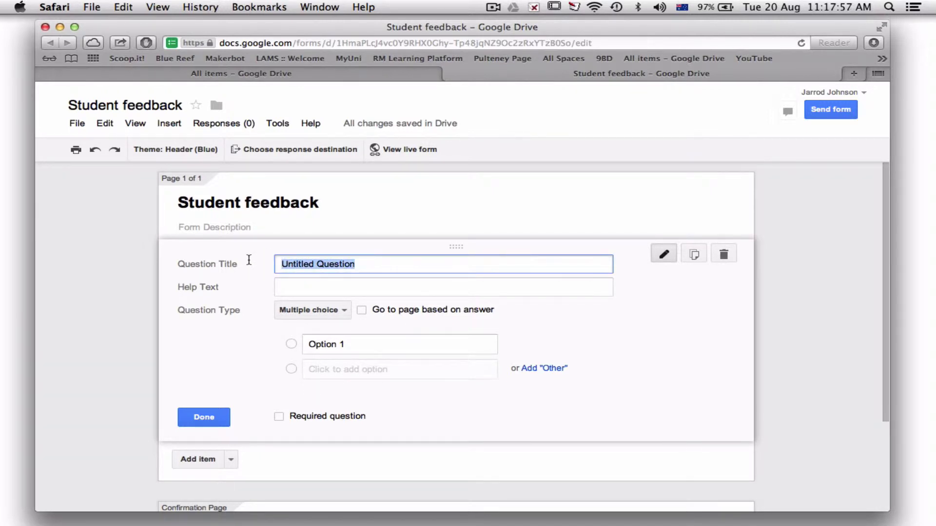
{"action": "type", "text": "Pl"}
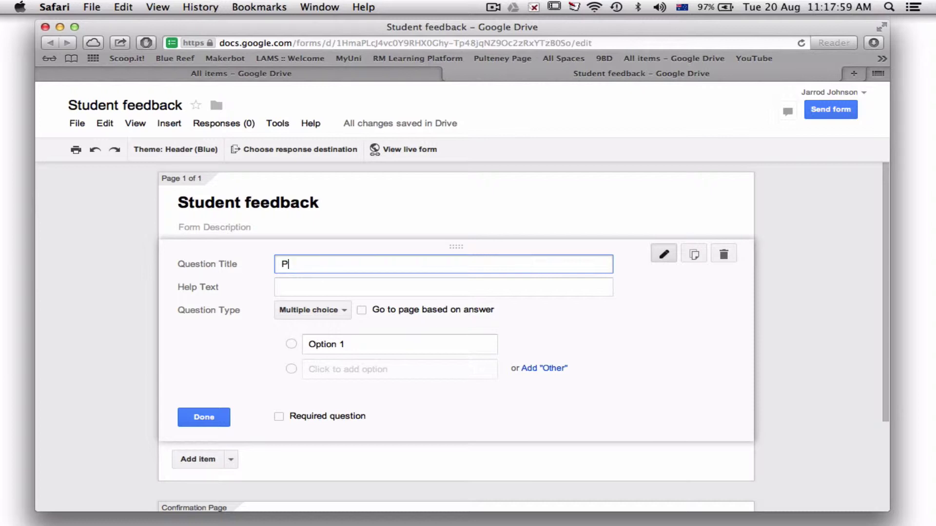
{"action": "type", "text": "ease enter your name"}
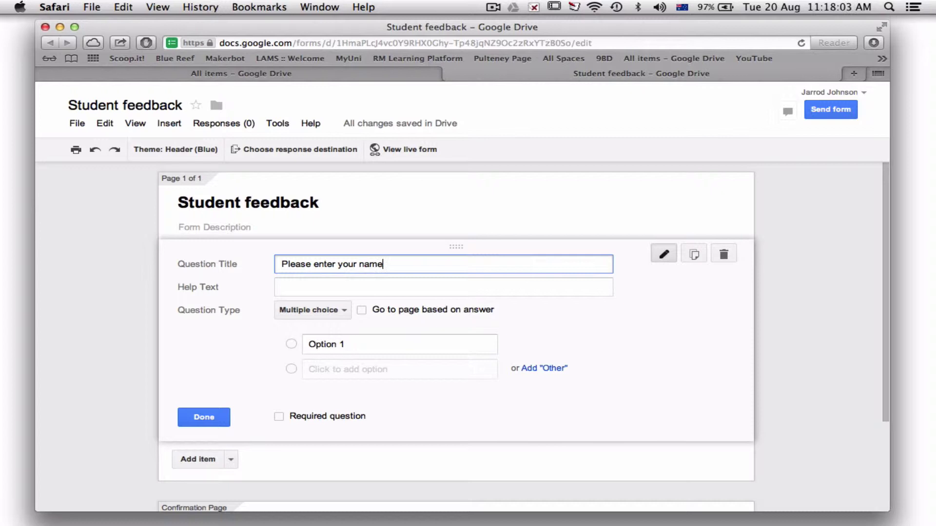
{"action": "type", "text": ":"}
{"action": "key", "text": "Tab"}
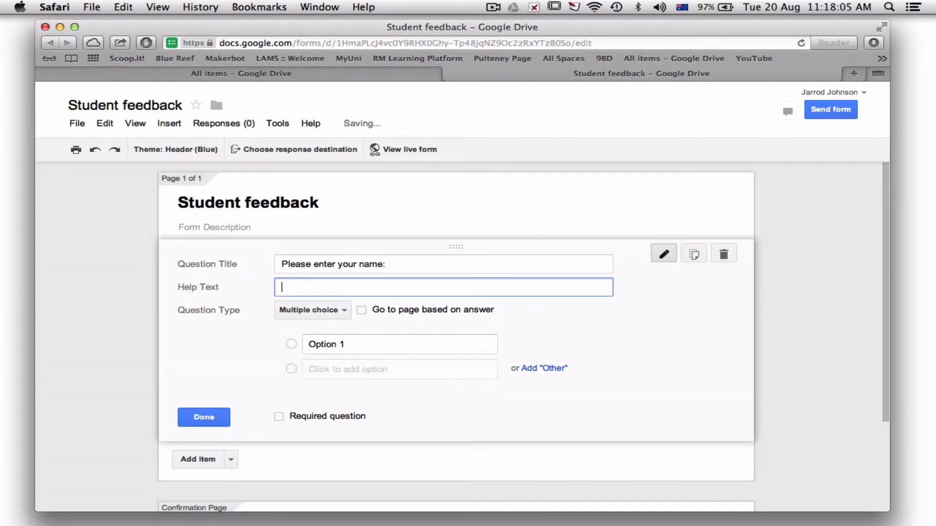
{"action": "type", "text": "This is optional"}
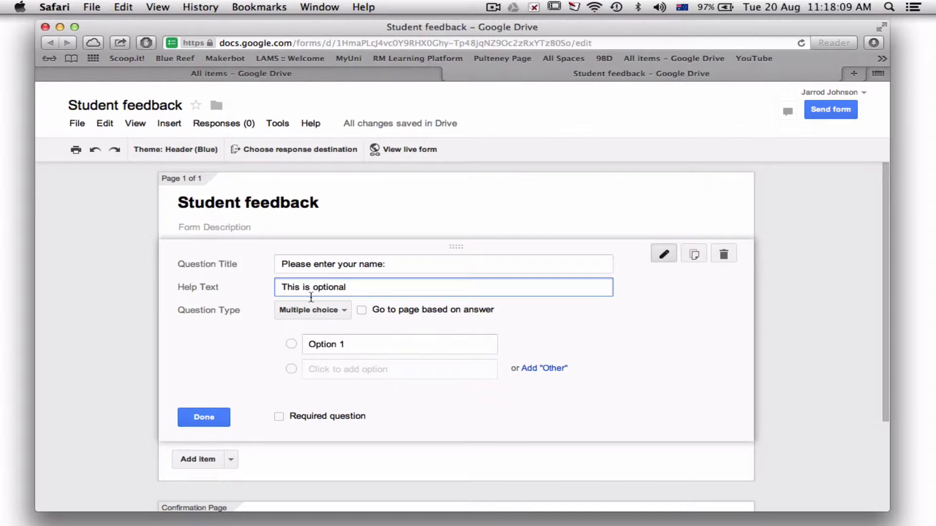
{"action": "left_click", "coordinate": [342, 309]}
{"action": "left_click", "coordinate": [336, 280]}
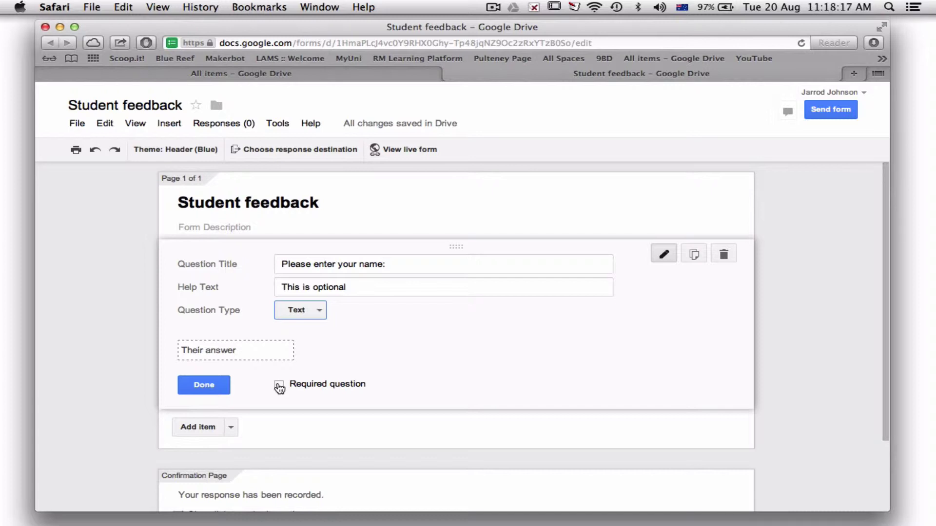
{"action": "left_click", "coordinate": [382, 288]}
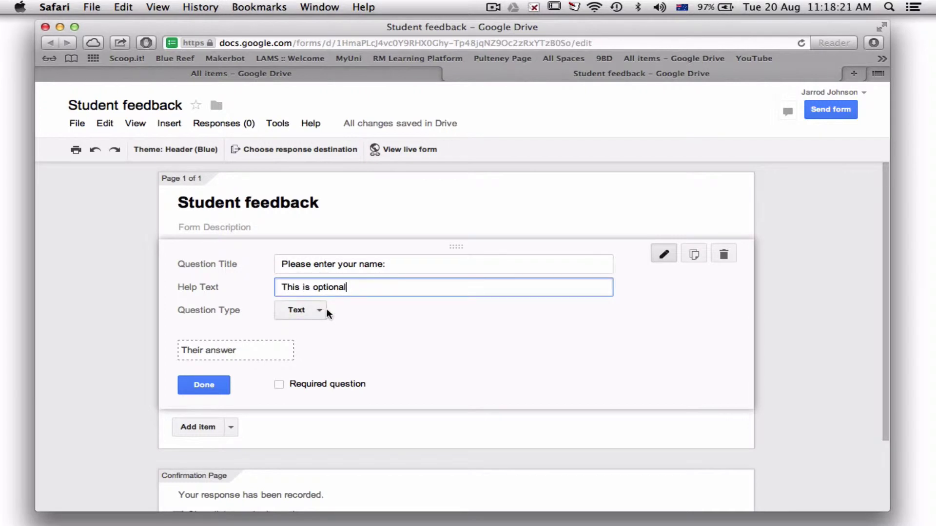
{"action": "left_click", "coordinate": [212, 388]}
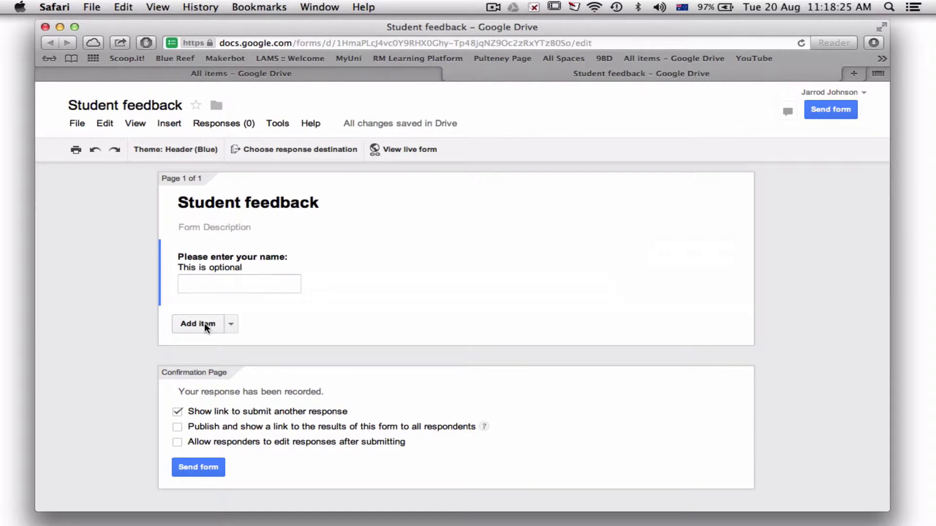
Add a multiple-choice question titled 'What classes do you have this teacher for?'.
{"action": "left_click", "coordinate": [197, 325]}
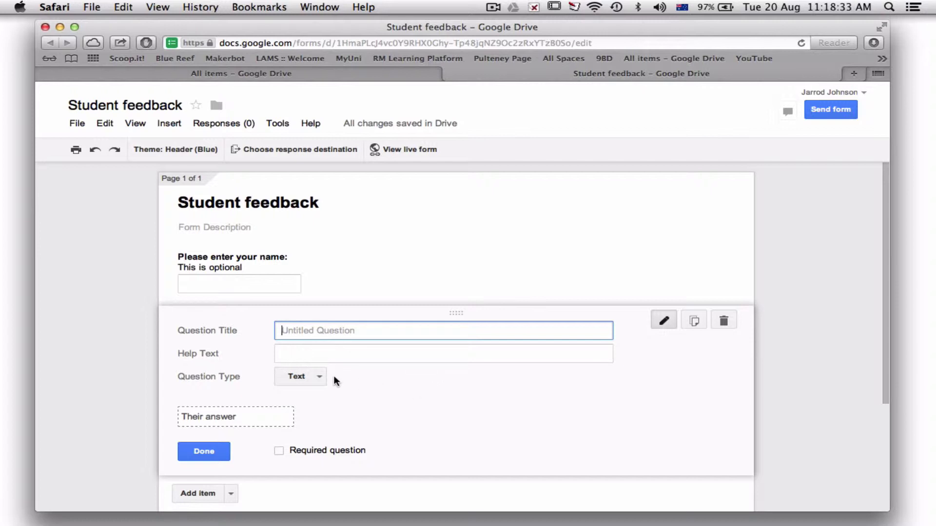
{"action": "left_click", "coordinate": [320, 380]}
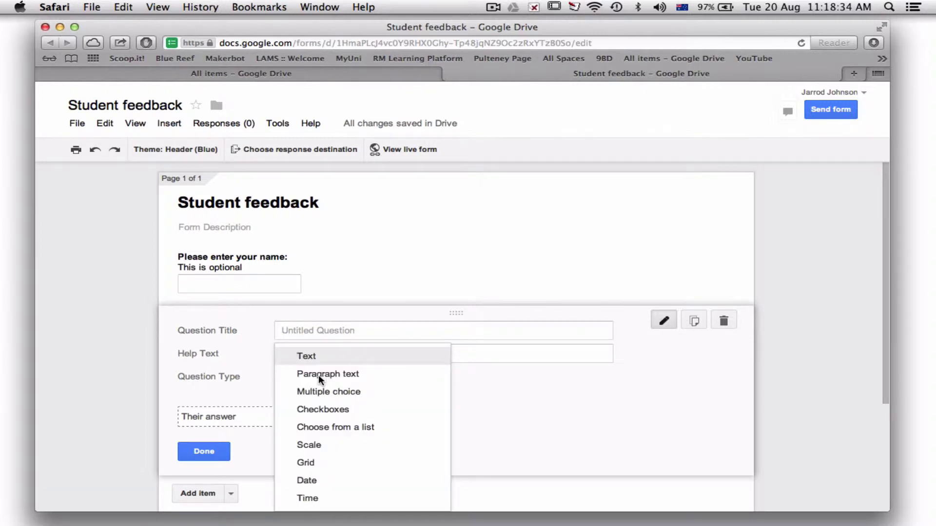
{"action": "left_click", "coordinate": [343, 392]}
{"action": "left_click", "coordinate": [336, 332]}
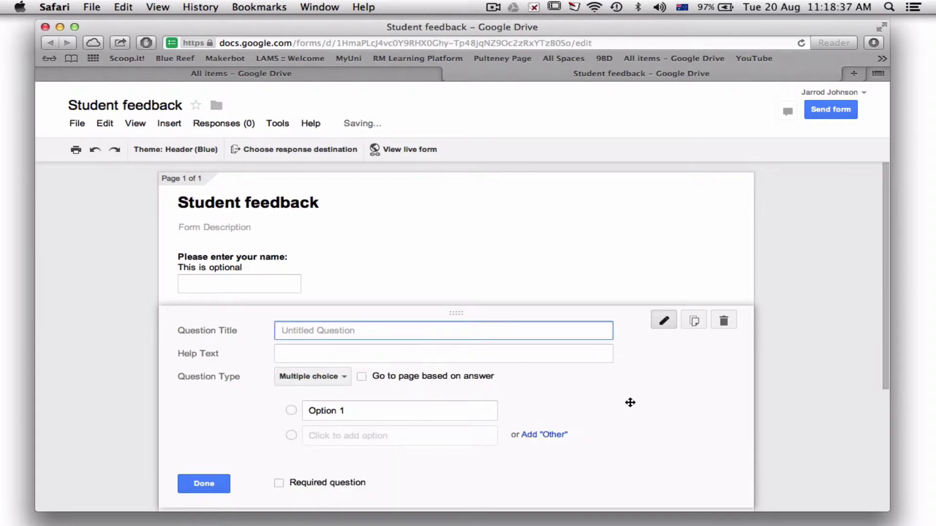
{"action": "type", "text": "W"}
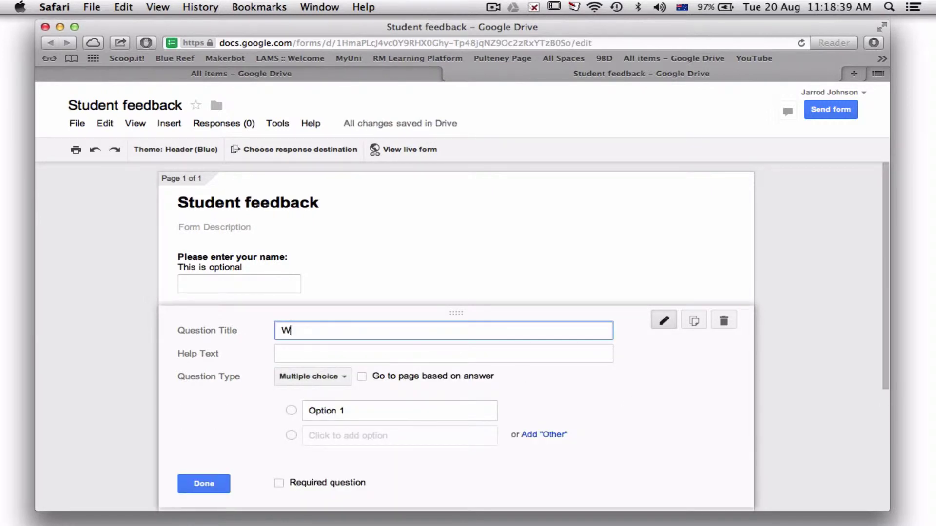
{"action": "type", "text": "hat is"}
{"action": "key", "text": "BackSpace"}
{"action": "key", "text": "BackSpace"}
{"action": "type", "text": "classe"}
{"action": "type", "text": "s "}
{"action": "type", "text": "are"}
{"action": "key", "text": "BackSpace"}
{"action": "key", "text": "BackSpace"}
{"action": "key", "text": "BackSpace"}
{"action": "type", "text": "do "}
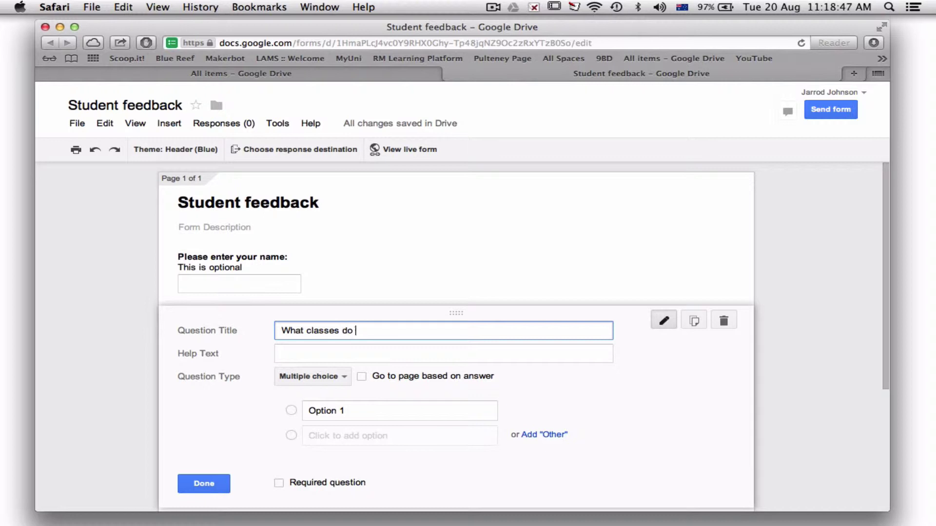
{"action": "type", "text": "you have this teacher for"}
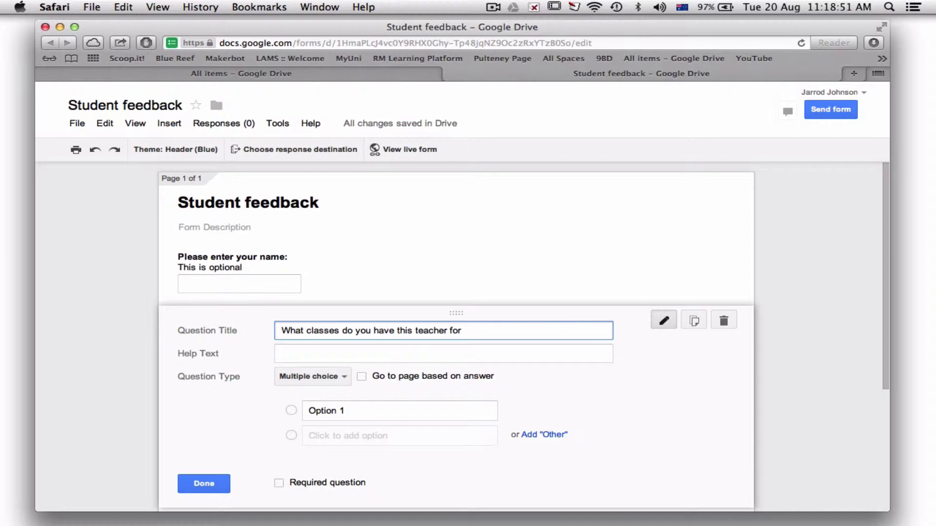
{"action": "type", "text": "?"}
{"action": "left_click", "coordinate": [397, 355]}
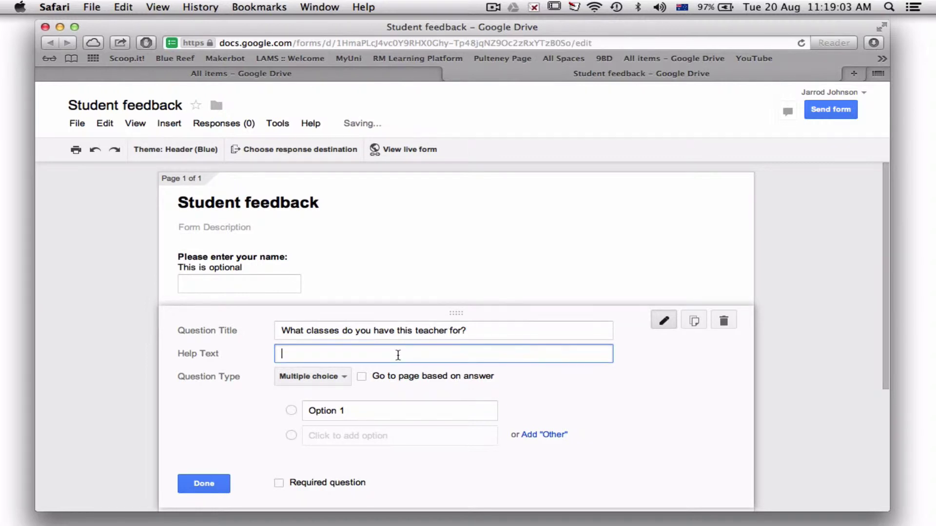
Enter the first two answer options, Year 9 Science and Year 10 IT.
{"action": "scroll", "coordinate": [349, 391], "scroll_direction": "down", "scroll_amount": 2}
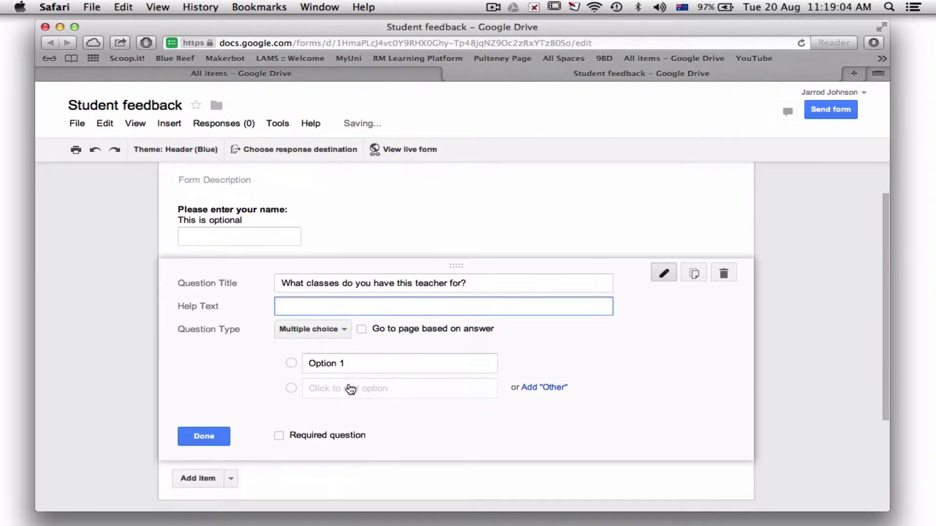
{"action": "left_click", "coordinate": [343, 330]}
{"action": "left_click", "coordinate": [347, 334]}
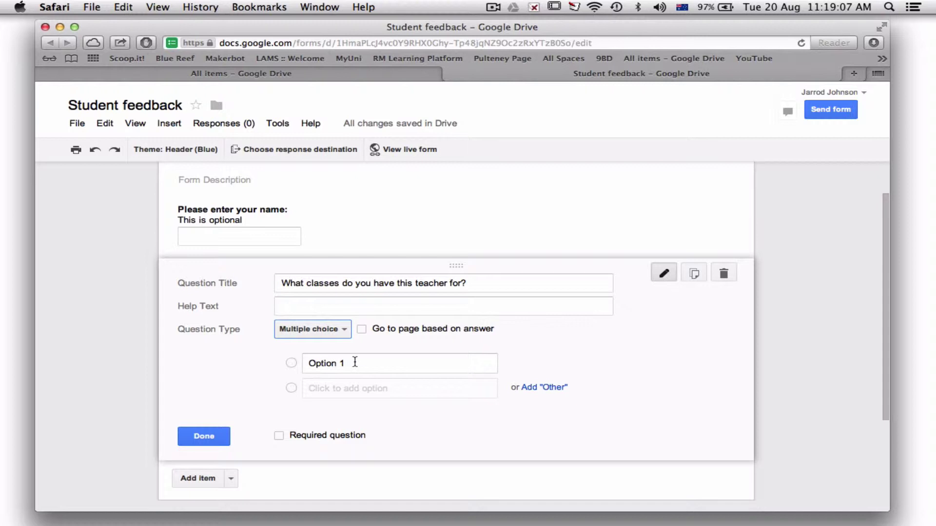
{"action": "left_click", "coordinate": [355, 362]}
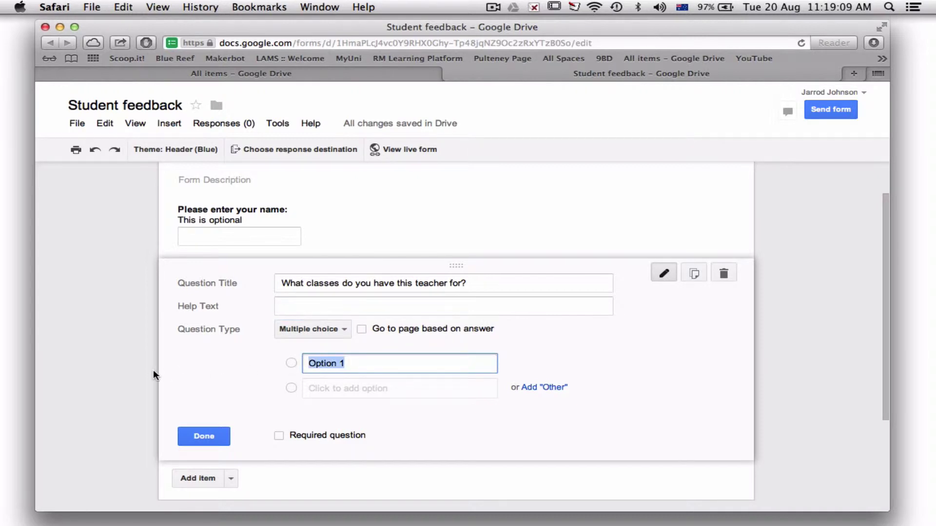
{"action": "type", "text": "Mr"}
{"action": "key", "text": "BackSpace"}
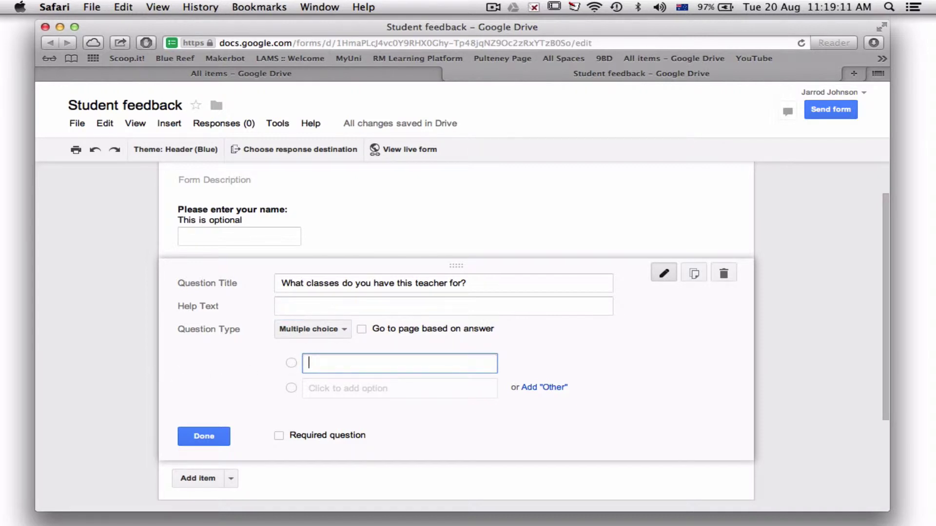
{"action": "type", "text": "Year 9 Science"}
{"action": "left_click", "coordinate": [429, 394]}
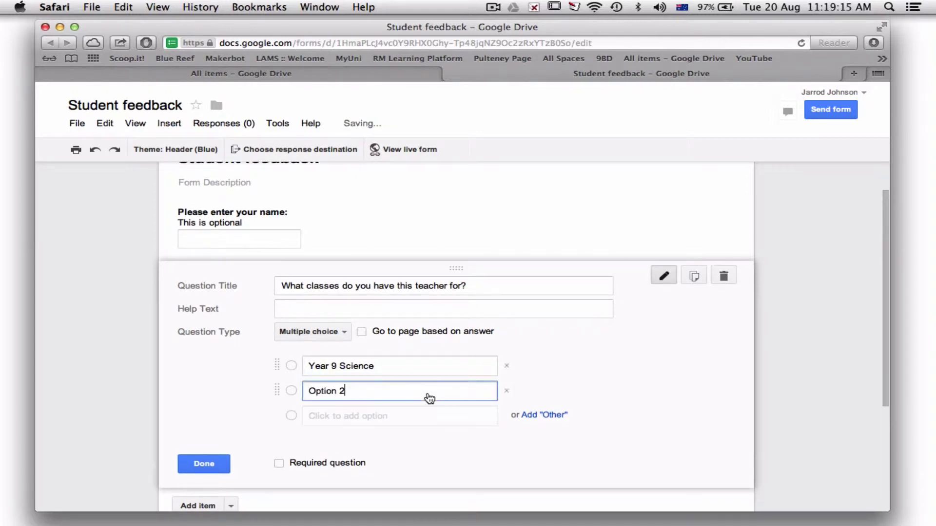
{"action": "key", "text": "BackSpace"}
{"action": "key", "text": "BackSpace"}
{"action": "key", "text": "BackSpace"}
{"action": "key", "text": "BackSpace"}
{"action": "key", "text": "BackSpace"}
{"action": "key", "text": "BackSpace"}
{"action": "key", "text": "BackSpace"}
{"action": "key", "text": "BackSpace"}
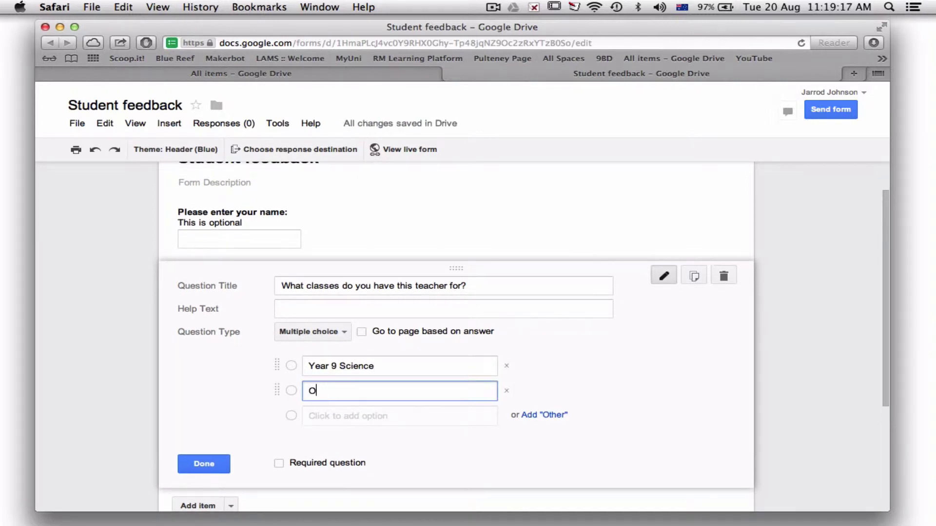
{"action": "type", "text": "Year 10 IT"}
Switch the question to Checkboxes, add a third option 'Year 9 IT', and make it required.
{"action": "left_click", "coordinate": [346, 338]}
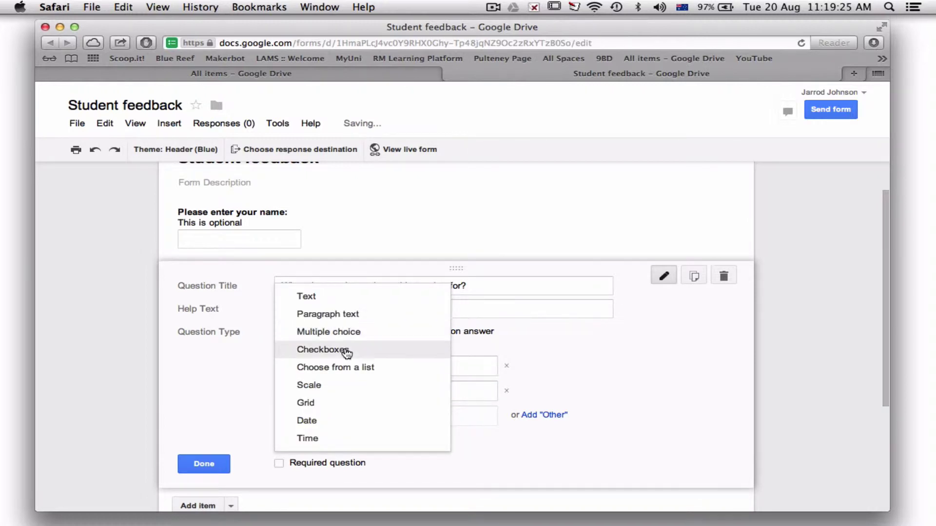
{"action": "left_click", "coordinate": [346, 350]}
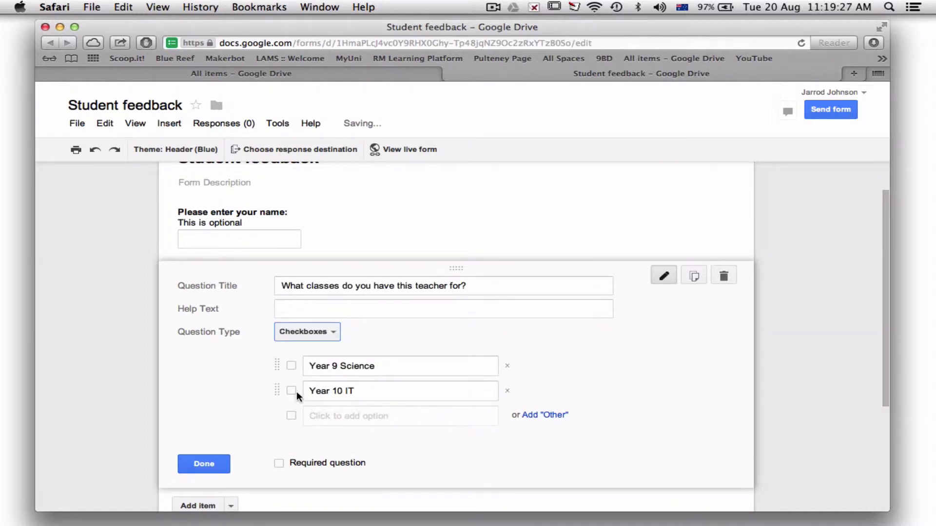
{"action": "left_click", "coordinate": [356, 416]}
{"action": "key", "text": "BackSpace"}
{"action": "key", "text": "BackSpace"}
{"action": "key", "text": "BackSpace"}
{"action": "key", "text": "BackSpace"}
{"action": "key", "text": "BackSpace"}
{"action": "key", "text": "BackSpace"}
{"action": "key", "text": "BackSpace"}
{"action": "key", "text": "BackSpace"}
{"action": "key", "text": "BackSpace"}
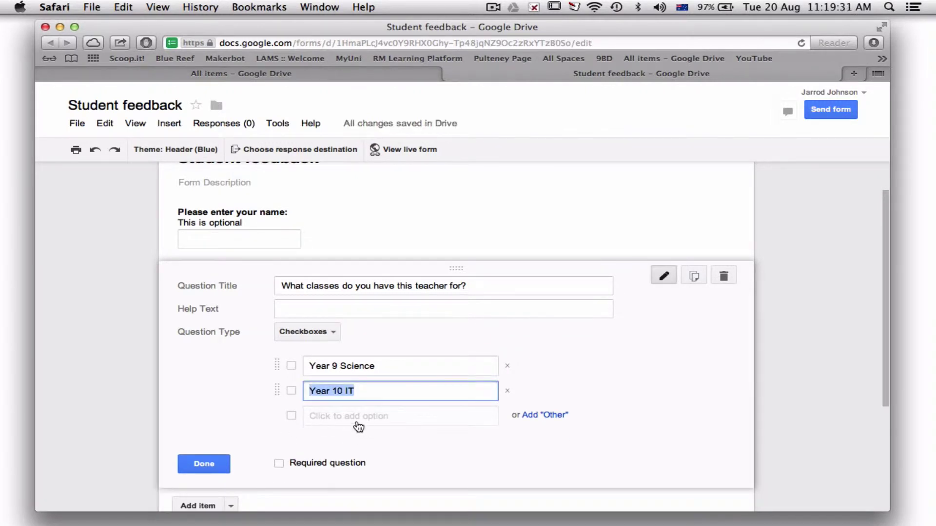
{"action": "left_click", "coordinate": [355, 419]}
{"action": "left_click_drag", "start_coordinate": [358, 416], "coordinate": [304, 415]}
{"action": "type", "text": "Year 10 IT"}
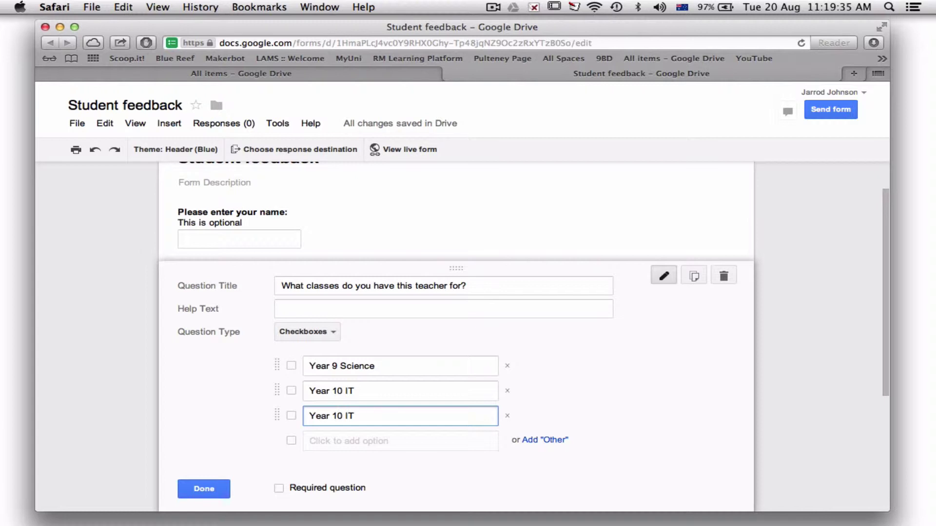
{"action": "left_click", "coordinate": [343, 417]}
{"action": "key", "text": "BackSpace"}
{"action": "key", "text": "BackSpace"}
{"action": "type", "text": "9"}
{"action": "scroll", "coordinate": [234, 431], "scroll_direction": "down", "scroll_amount": 2}
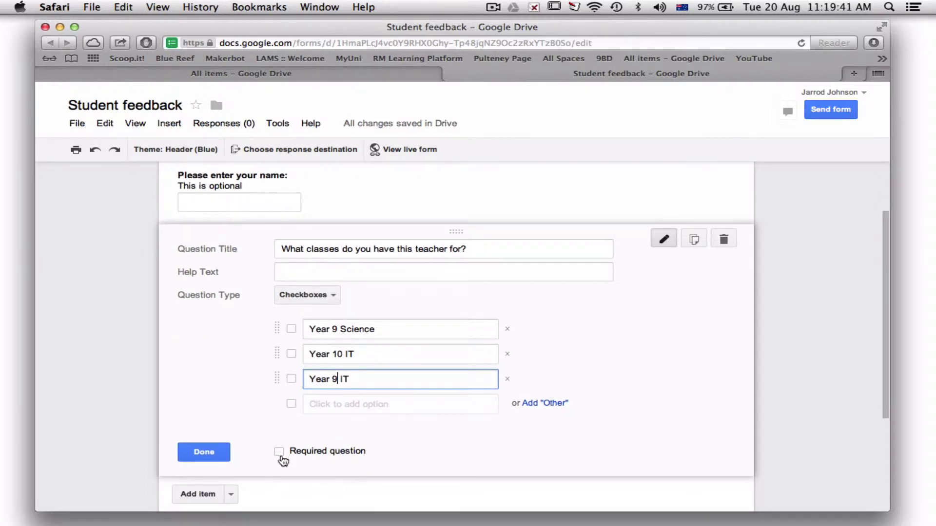
{"action": "left_click", "coordinate": [279, 455]}
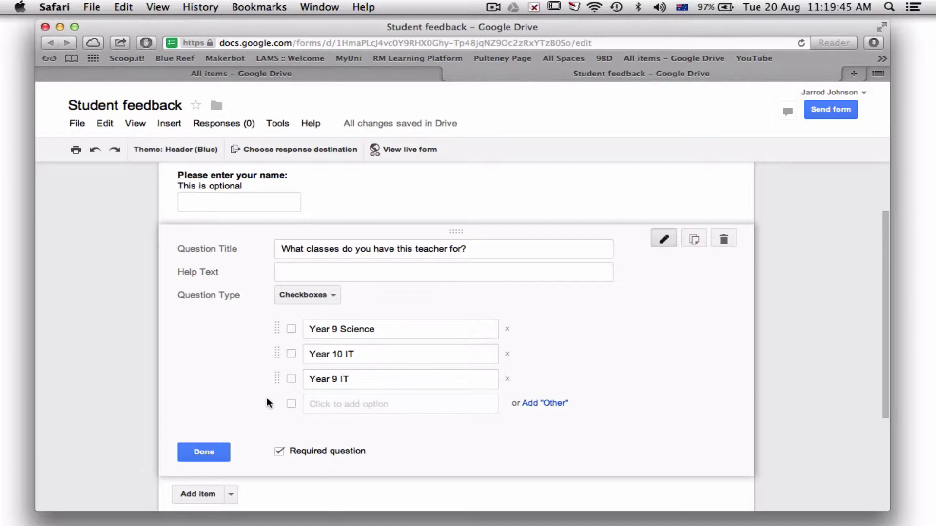
{"action": "left_click", "coordinate": [206, 452]}
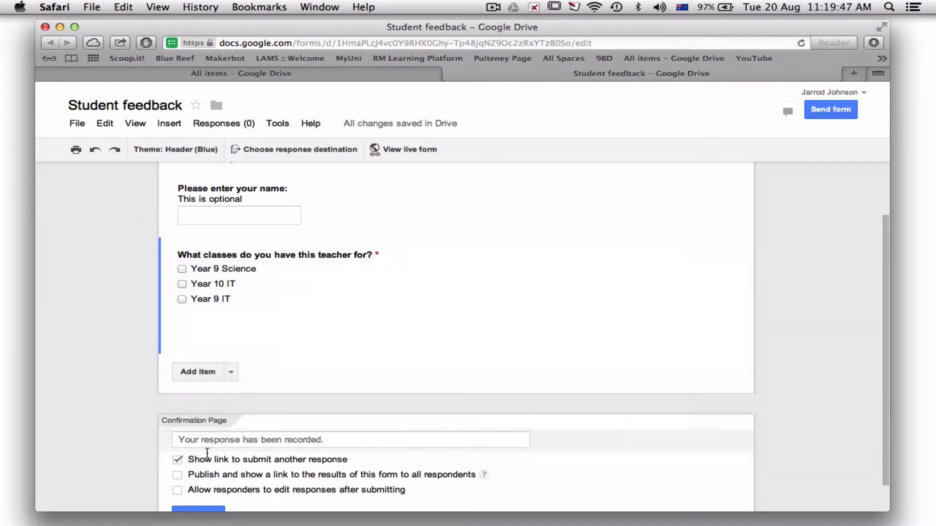
Add a new question and set its type to Grid.
{"action": "left_click", "coordinate": [231, 340]}
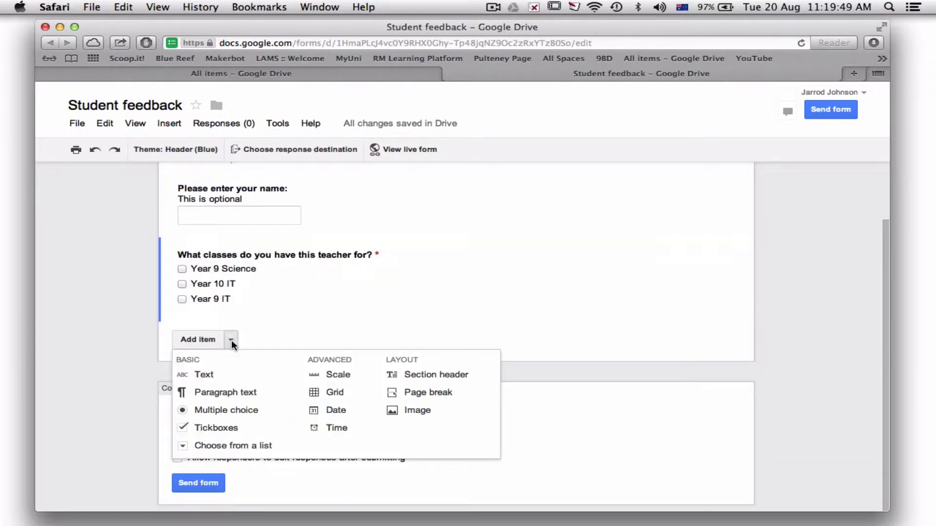
{"action": "left_click", "coordinate": [279, 336]}
{"action": "left_click", "coordinate": [197, 339]}
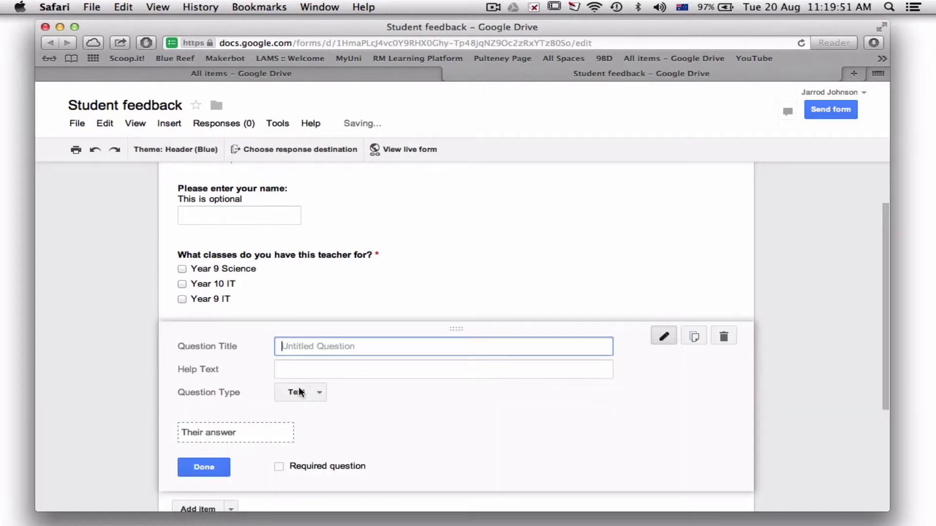
{"action": "left_click", "coordinate": [317, 390]}
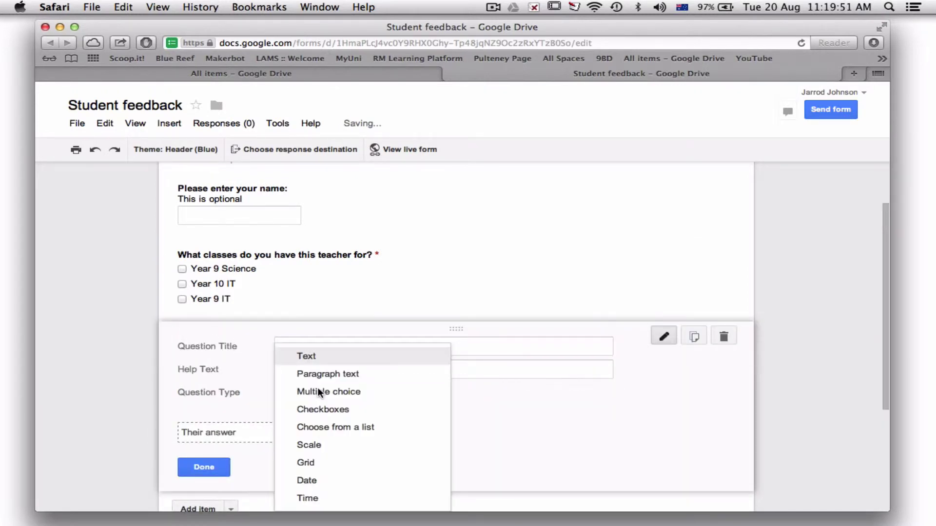
{"action": "left_click", "coordinate": [326, 466]}
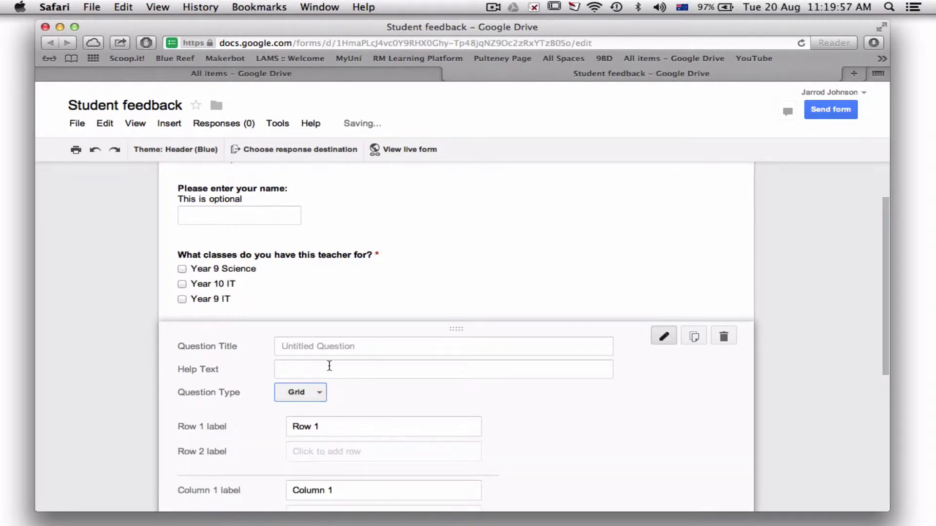
{"action": "left_click", "coordinate": [363, 345]}
{"action": "mouse_move", "coordinate": [398, 309]}
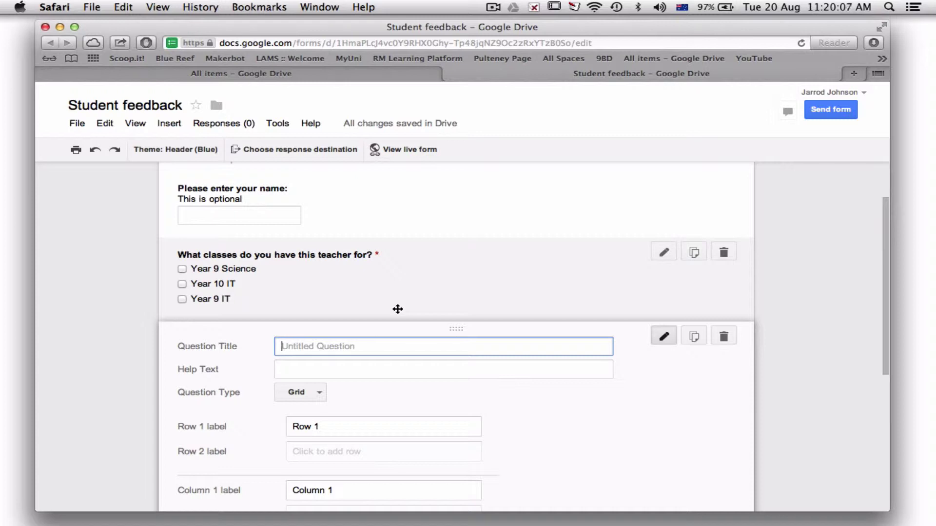
Title the grid question 'Please give some feedback for the following areas'.
{"action": "type", "text": "Please"}
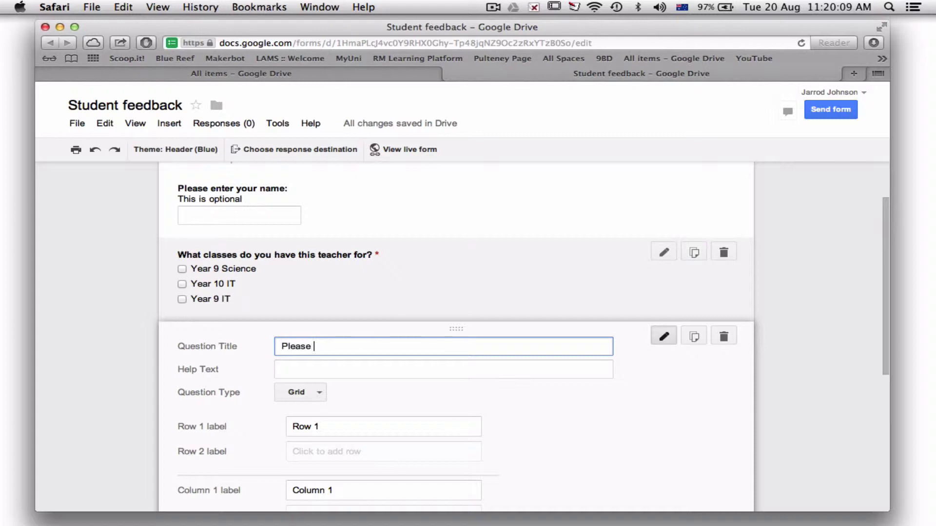
{"action": "type", "text": " rate"}
{"action": "type", "text": "my"}
{"action": "key", "text": "BackSpace"}
{"action": "key", "text": "BackSpace"}
{"action": "key", "text": "BackSpace"}
{"action": "key", "text": "BackSpace"}
{"action": "key", "text": "BackSpace"}
{"action": "key", "text": "BackSpace"}
{"action": "key", "text": "BackSpace"}
{"action": "key", "text": "BackSpace"}
{"action": "type", "text": "give me "}
{"action": "type", "text": "some "}
{"action": "type", "text": "res"}
{"action": "key", "text": "BackSpace"}
{"action": "key", "text": "BackSpace"}
{"action": "key", "text": "BackSpace"}
{"action": "key", "text": "BackSpace"}
{"action": "key", "text": "BackSpace"}
{"action": "key", "text": "BackSpace"}
{"action": "key", "text": "BackSpace"}
{"action": "key", "text": "BackSpace"}
{"action": "key", "text": "BackSpace"}
{"action": "key", "text": "BackSpace"}
{"action": "key", "text": "BackSpace"}
{"action": "type", "text": "some responses"}
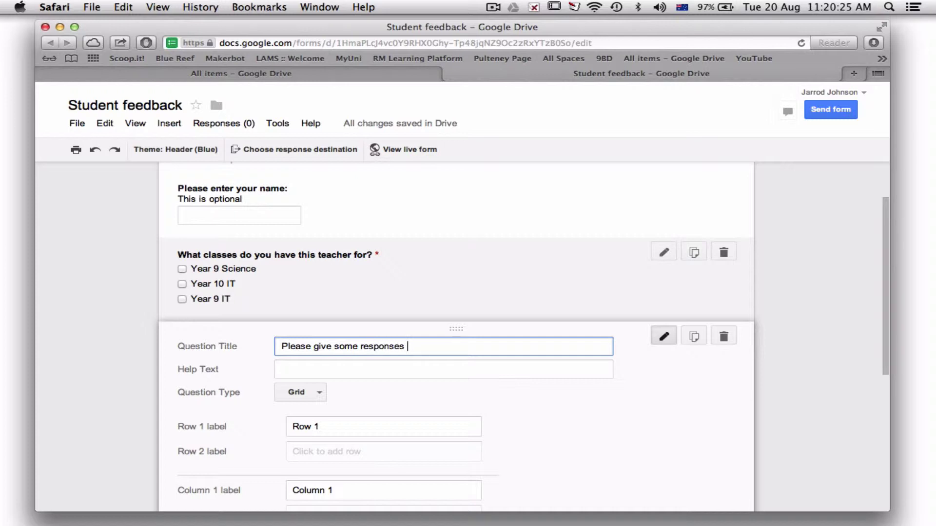
{"action": "type", "text": " for the follow areas"}
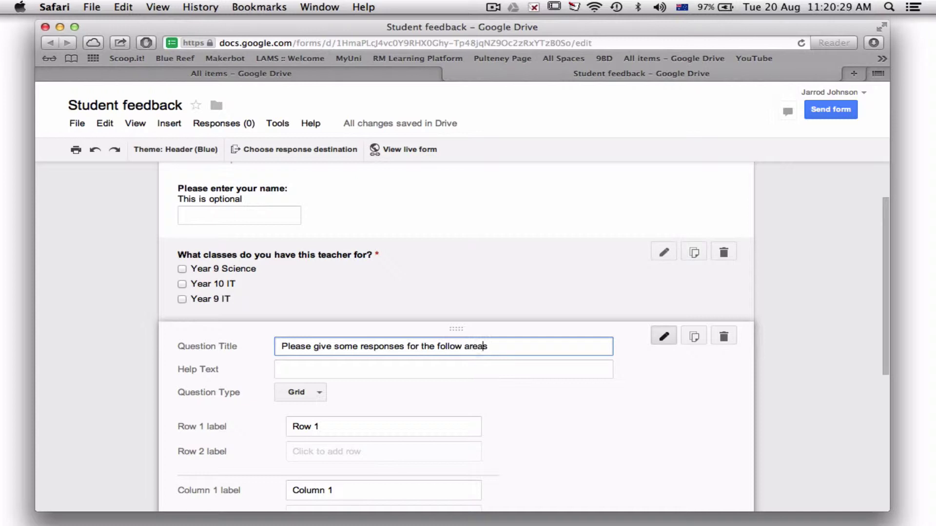
{"action": "type", "text": "ing"}
{"action": "left_click_drag", "start_coordinate": [404, 347], "coordinate": [361, 349]}
{"action": "type", "text": "feed"}
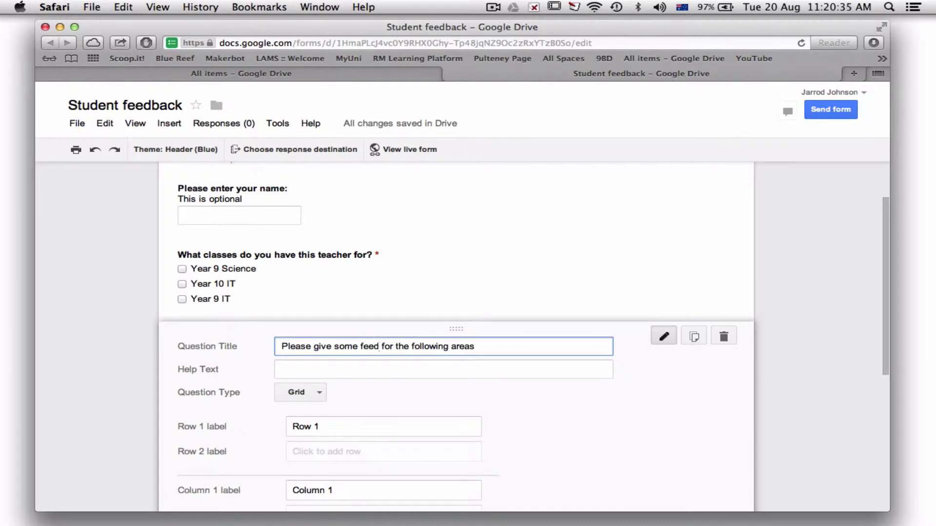
{"action": "type", "text": "back"}
Add the help text 'Choose which you think best matches' to the grid question.
{"action": "scroll", "coordinate": [380, 365], "scroll_direction": "down", "scroll_amount": 3}
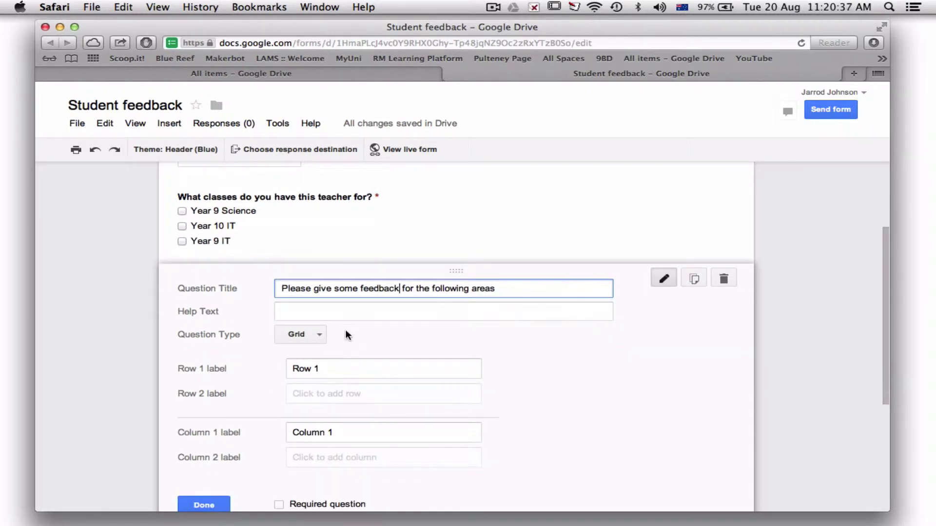
{"action": "left_click", "coordinate": [322, 315]}
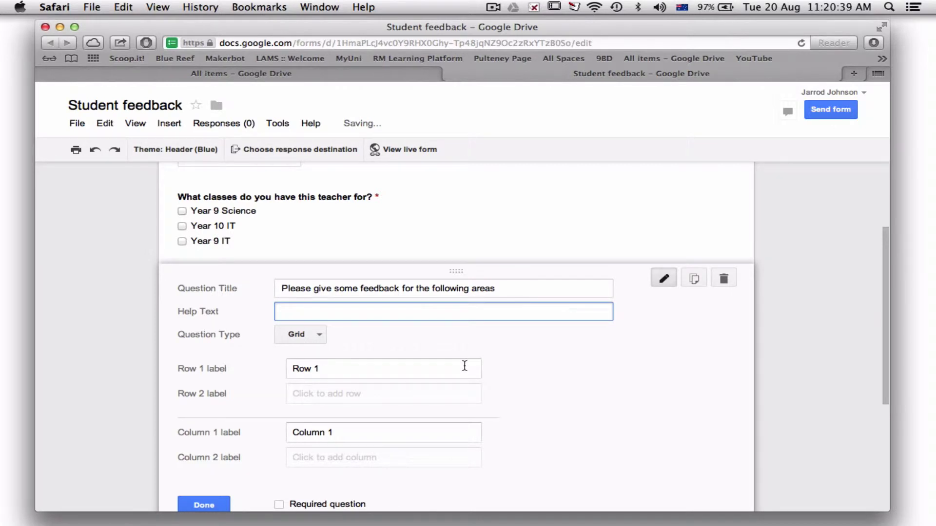
{"action": "type", "text": "Choose which y"}
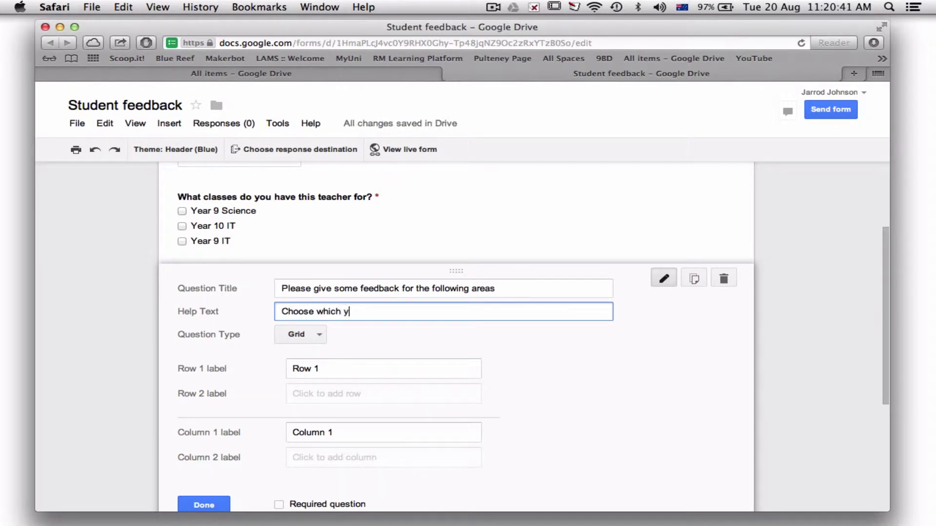
{"action": "type", "text": "ou think is most"}
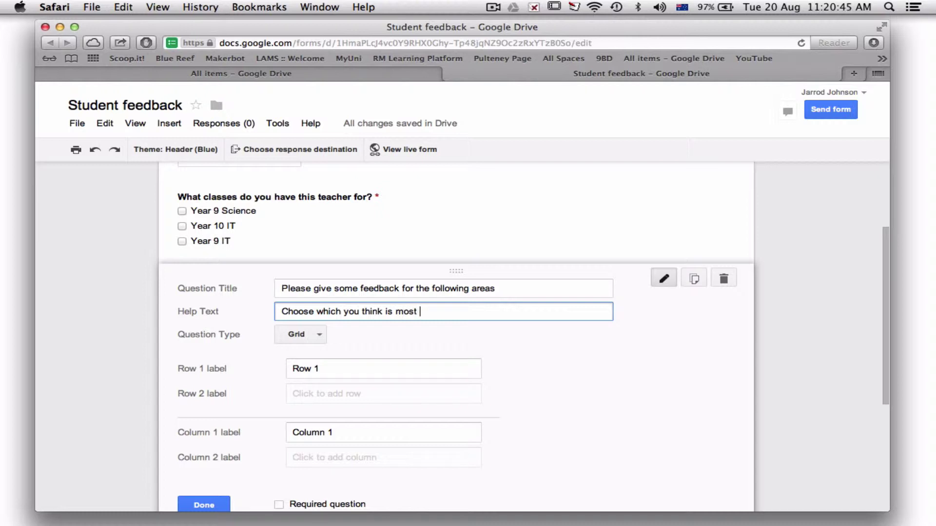
{"action": "type", "text": " suita"}
{"action": "key", "text": "alt+BackSpace"}
{"action": "key", "text": "alt+BackSpace"}
{"action": "key", "text": "alt+BackSpace"}
{"action": "type", "text": "think best matche"}
{"action": "left_click", "coordinate": [330, 369]}
{"action": "scroll", "coordinate": [569, 378], "scroll_direction": "down", "scroll_amount": 2}
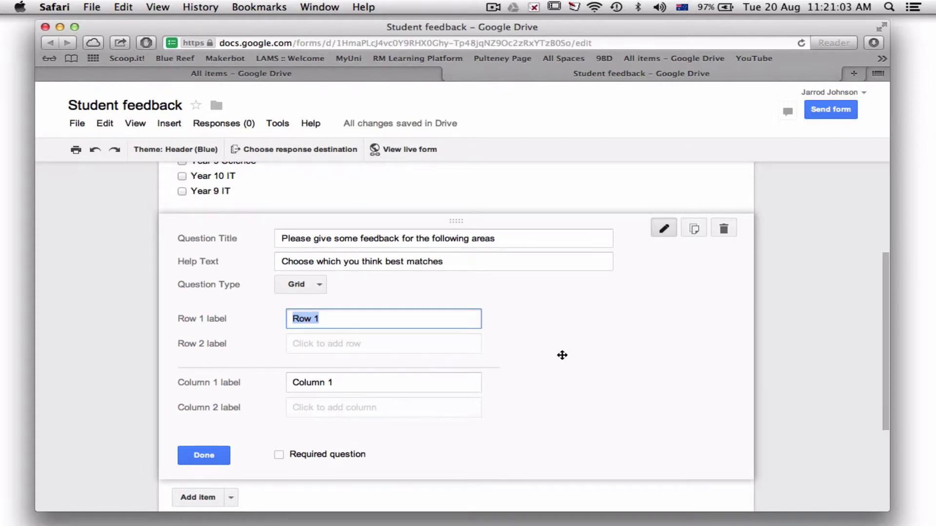
Label the grid rows Teaching ability, Presentation, Use of ICT and Subject knowledge.
{"action": "type", "text": "Teaching ability"}
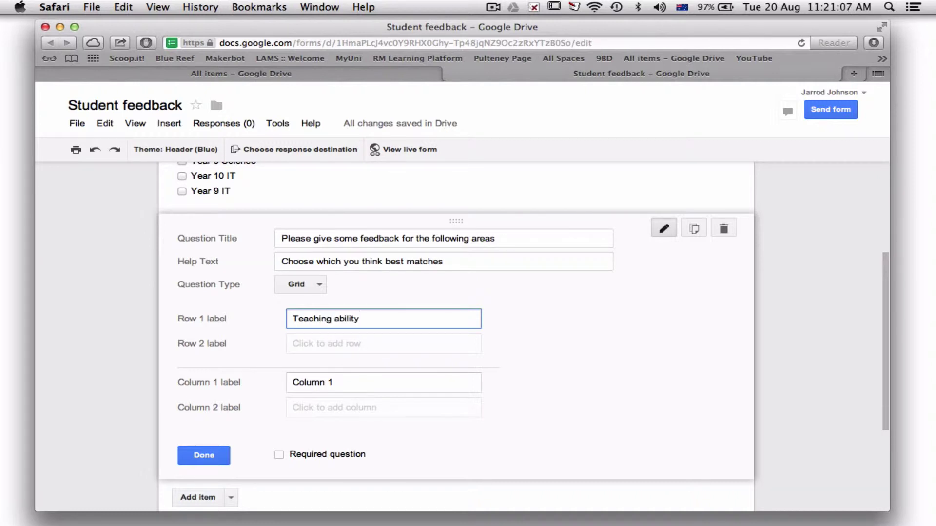
{"action": "left_click", "coordinate": [411, 344]}
{"action": "key", "text": "BackSpace"}
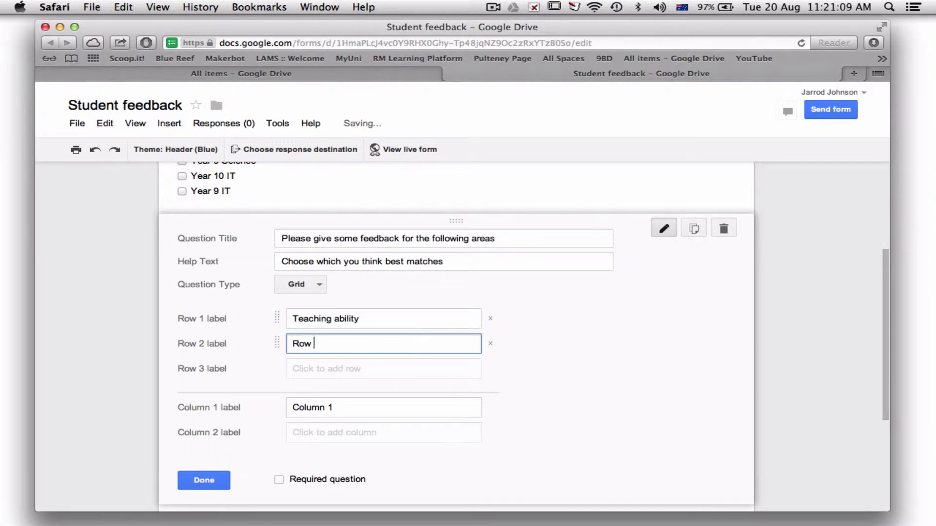
{"action": "key", "text": "BackSpace"}
{"action": "key", "text": "BackSpace"}
{"action": "key", "text": "BackSpace"}
{"action": "key", "text": "BackSpace"}
{"action": "type", "text": "Presentai"}
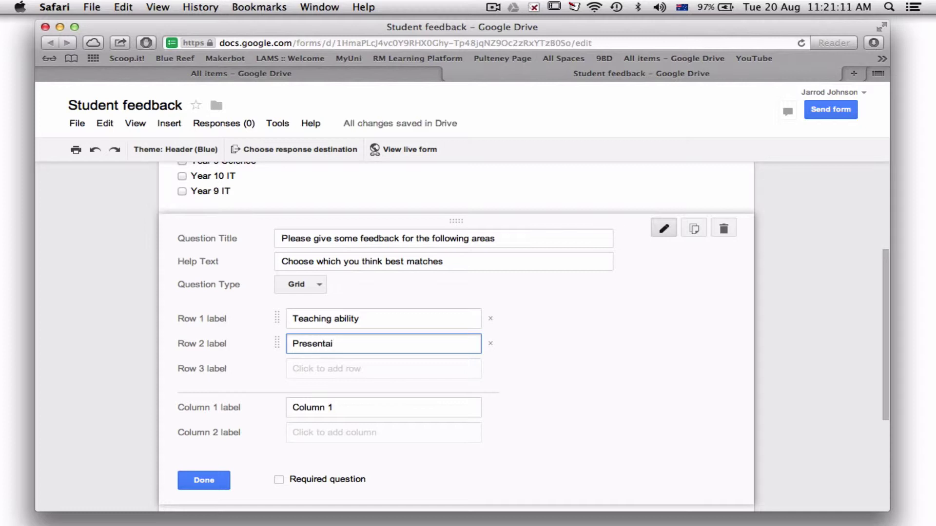
{"action": "key", "text": "BackSpace"}
{"action": "type", "text": "tion"}
{"action": "left_click", "coordinate": [385, 371]}
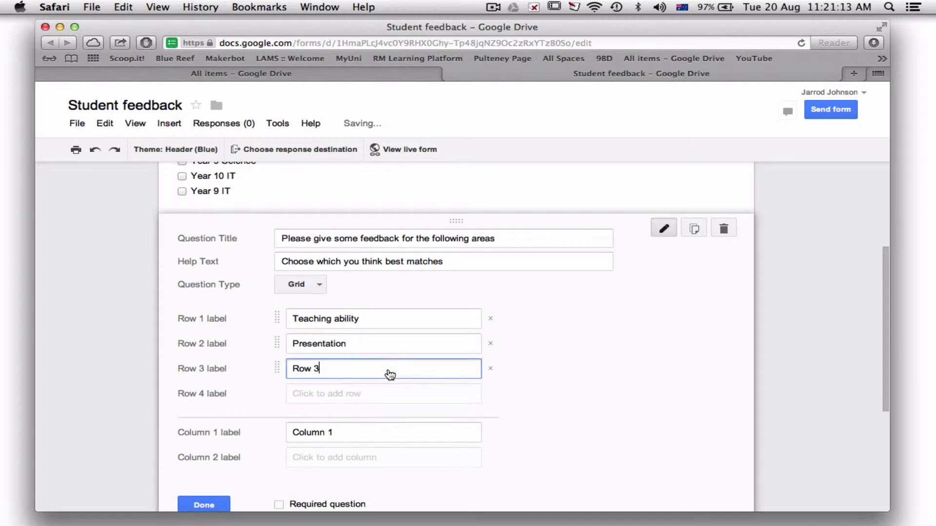
{"action": "left_click_drag", "start_coordinate": [354, 367], "coordinate": [277, 369]}
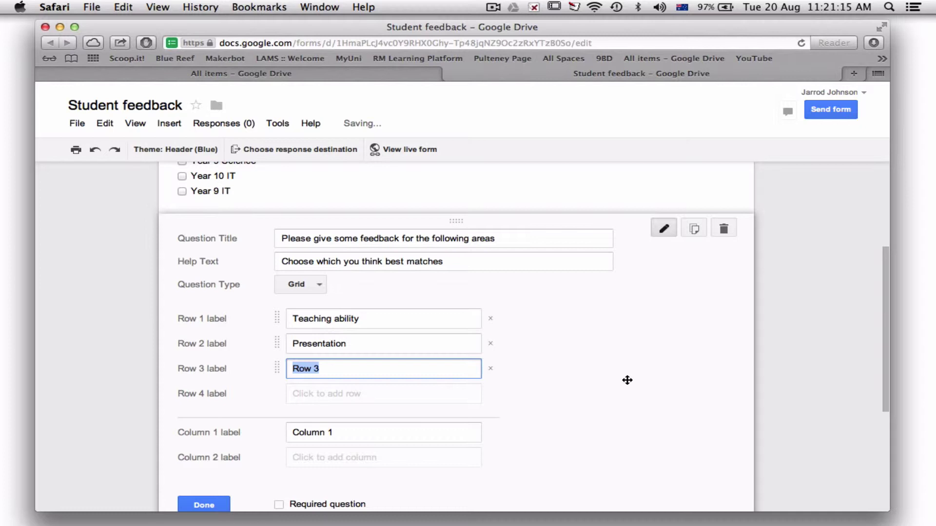
{"action": "type", "text": "Use of I"}
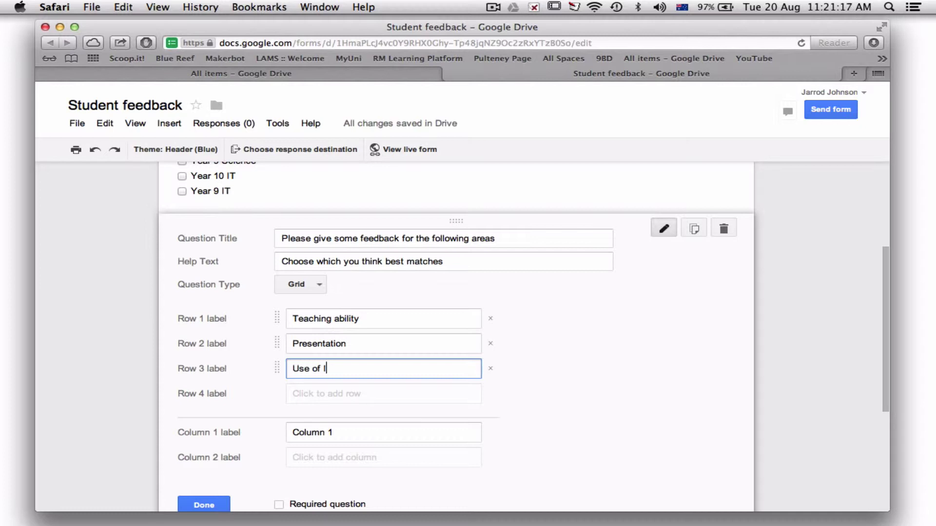
{"action": "type", "text": "CT"}
{"action": "left_click", "coordinate": [364, 394]}
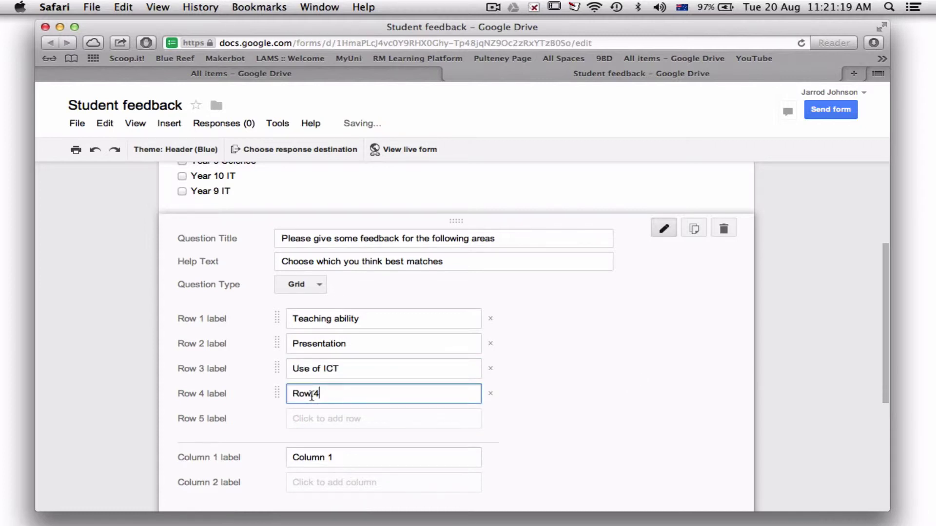
{"action": "left_click_drag", "start_coordinate": [320, 395], "coordinate": [269, 396]}
{"action": "type", "text": "Subje"}
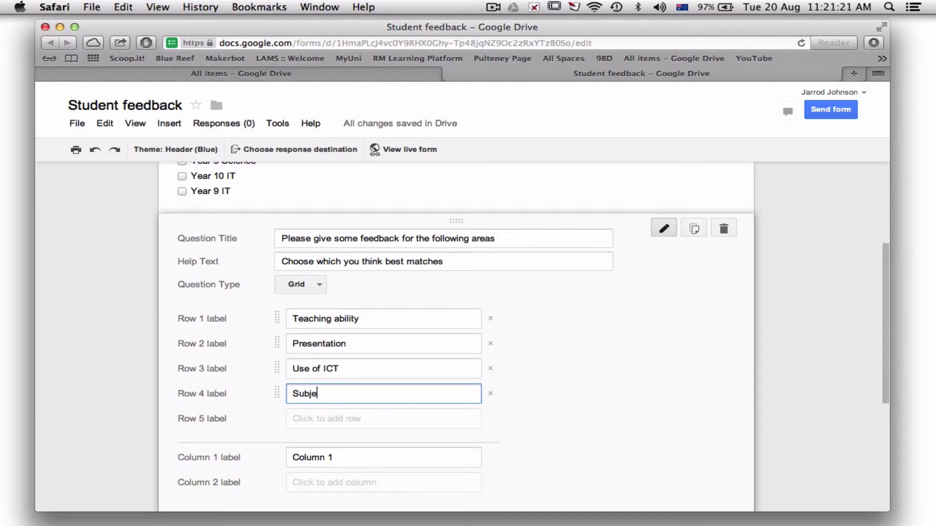
{"action": "type", "text": "ct knowledge"}
{"action": "scroll", "coordinate": [575, 382], "scroll_direction": "down", "scroll_amount": 2}
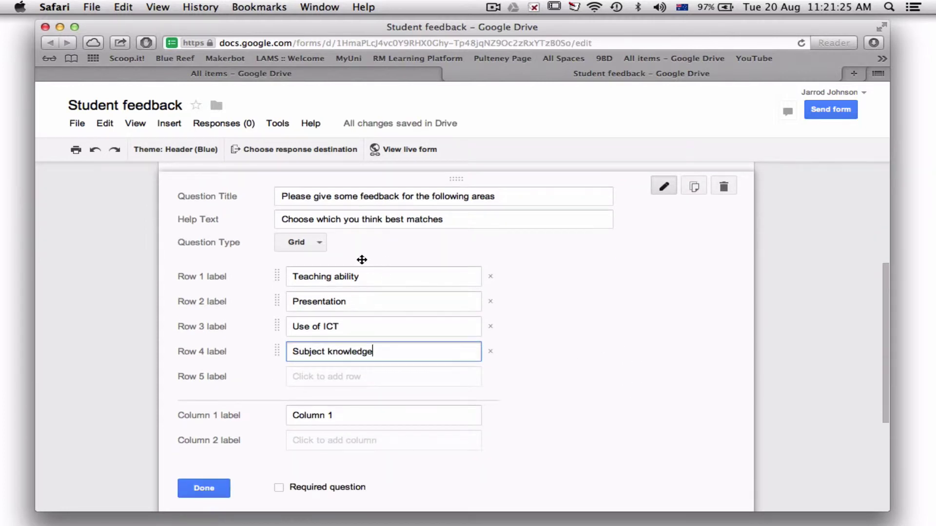
{"action": "scroll", "coordinate": [372, 354], "scroll_direction": "down", "scroll_amount": 3}
Label the grid columns Very good, Good, Poor and Very poor.
{"action": "left_click", "coordinate": [341, 333]}
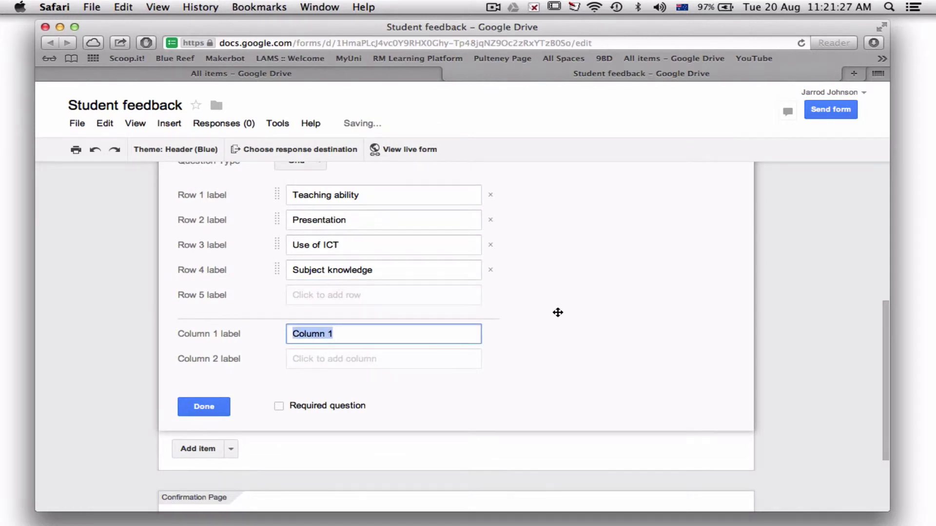
{"action": "type", "text": "S"}
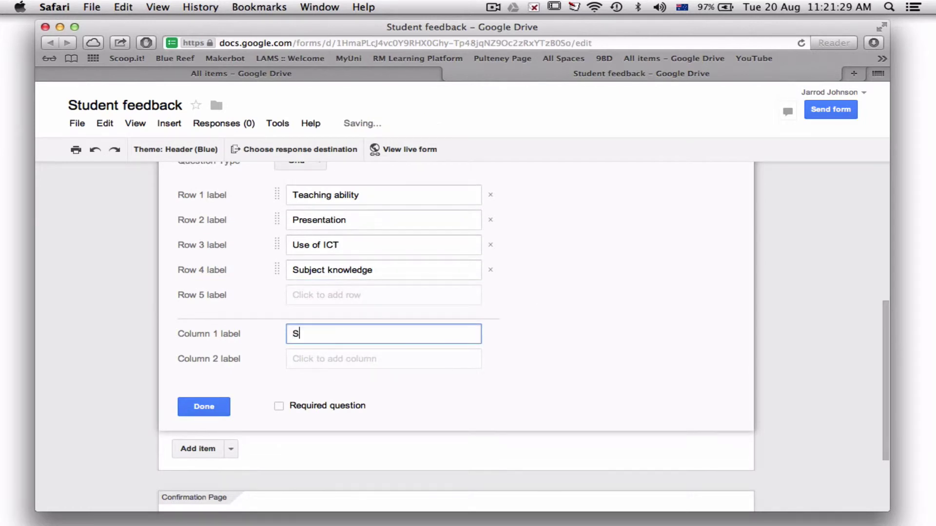
{"action": "type", "text": "trn"}
{"action": "key", "text": "BackSpace"}
{"action": "key", "text": "BackSpace"}
{"action": "key", "text": "BackSpace"}
{"action": "type", "text": "Very good"}
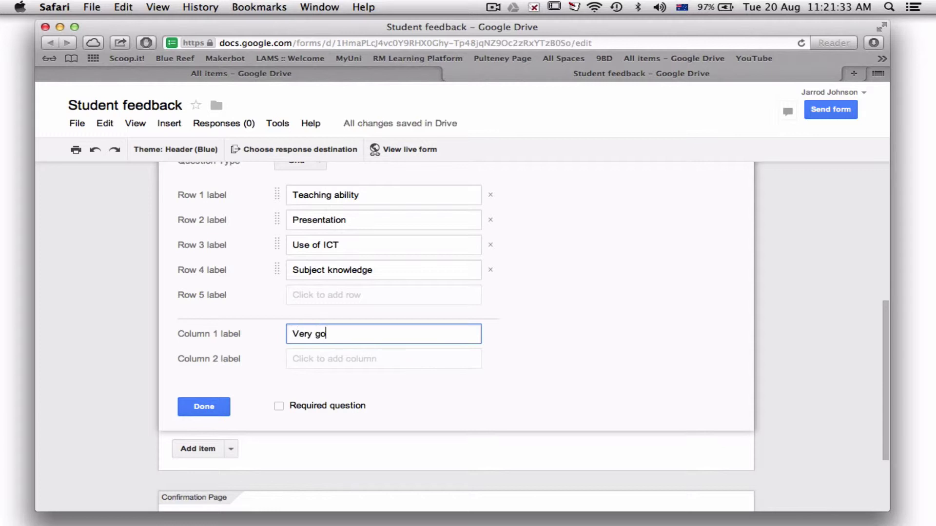
{"action": "left_click", "coordinate": [427, 360]}
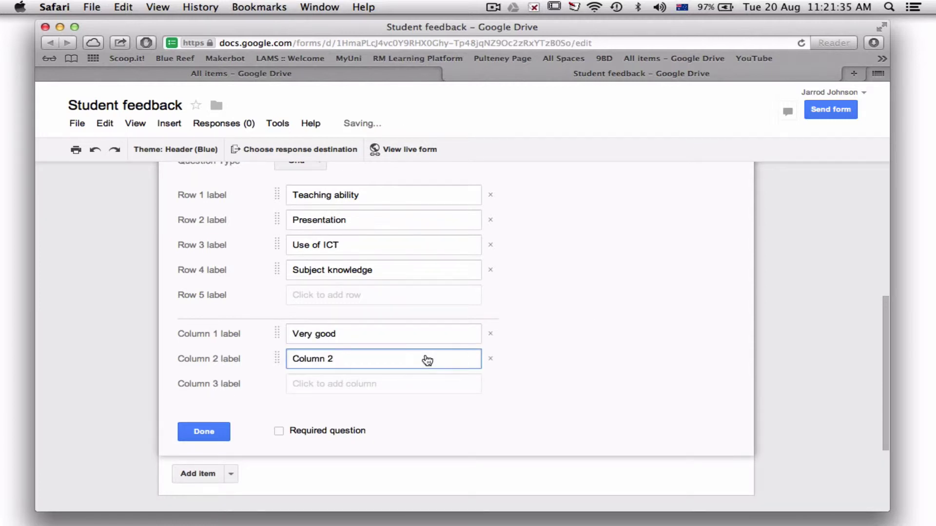
{"action": "key", "text": "BackSpace"}
{"action": "key", "text": "BackSpace"}
{"action": "key", "text": "BackSpace"}
{"action": "key", "text": "BackSpace"}
{"action": "key", "text": "BackSpace"}
{"action": "key", "text": "BackSpace"}
{"action": "key", "text": "BackSpace"}
{"action": "key", "text": "BackSpace"}
{"action": "type", "text": "Good"}
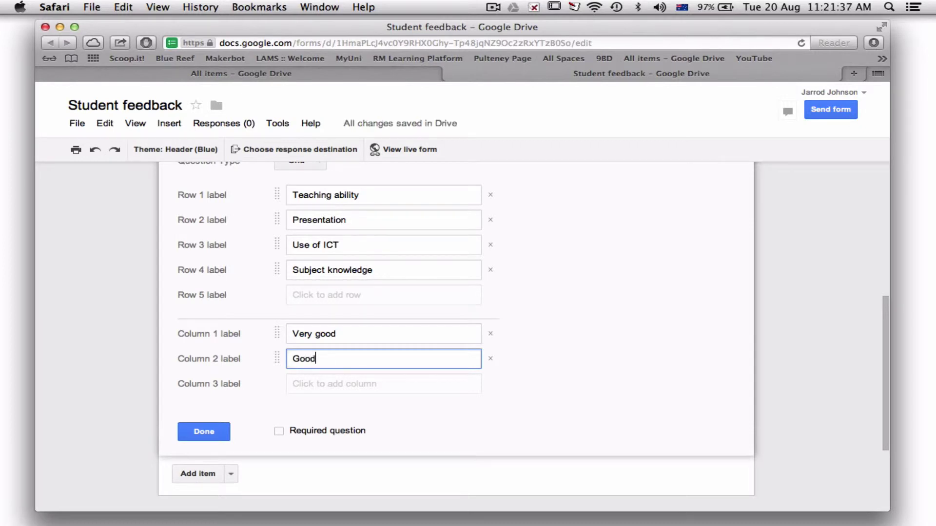
{"action": "left_click", "coordinate": [395, 387]}
{"action": "left_click_drag", "start_coordinate": [351, 385], "coordinate": [259, 385]}
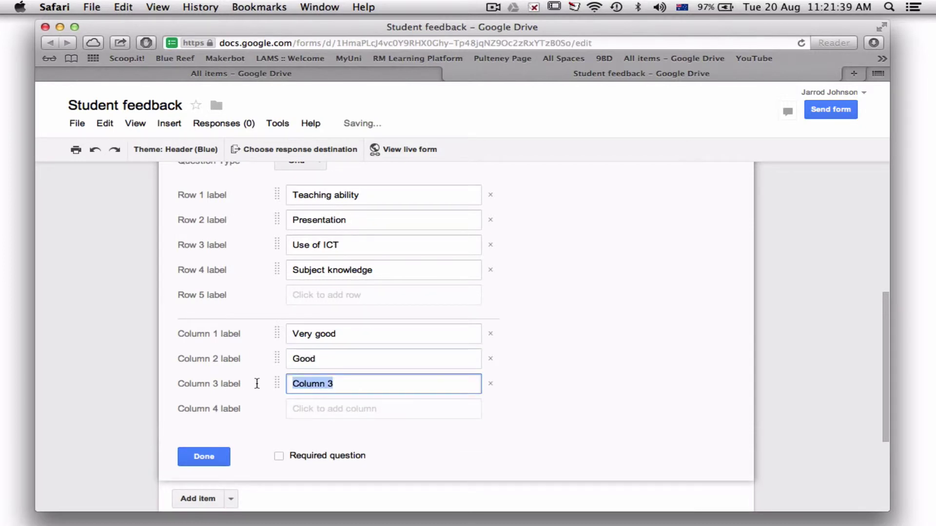
{"action": "type", "text": "Poor"}
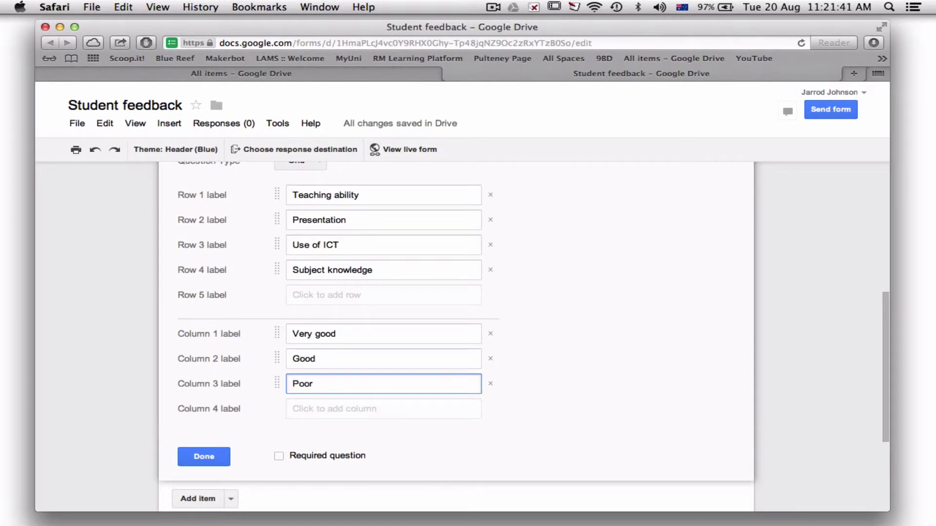
{"action": "left_click", "coordinate": [411, 407]}
{"action": "left_click_drag", "start_coordinate": [362, 411], "coordinate": [263, 409]}
{"action": "type", "text": "V"}
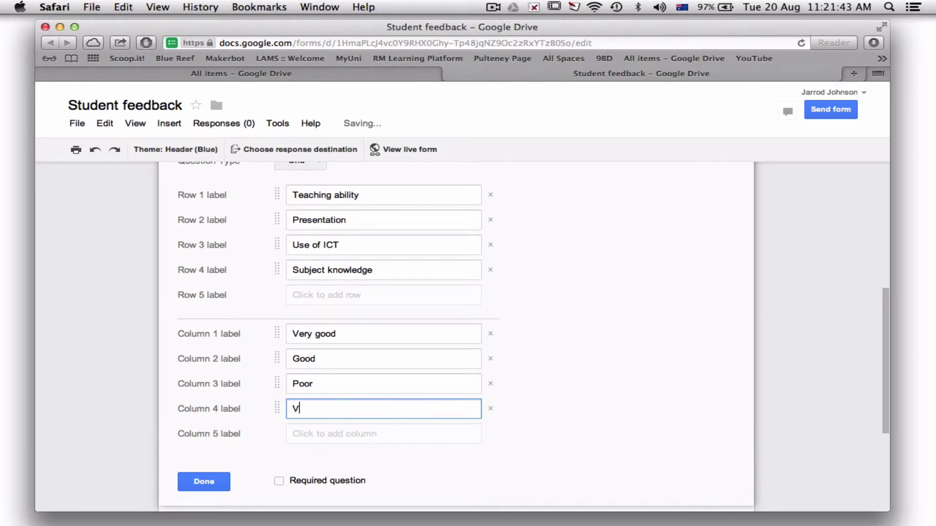
{"action": "type", "text": "ery poor"}
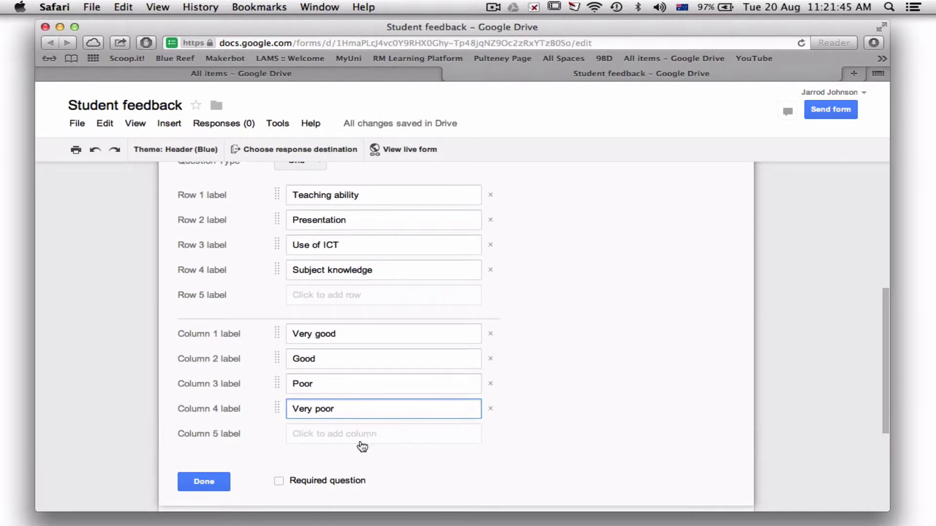
Mark the feedback grid question as required.
{"action": "scroll", "coordinate": [362, 445], "scroll_direction": "down", "scroll_amount": 2}
{"action": "left_click", "coordinate": [278, 439]}
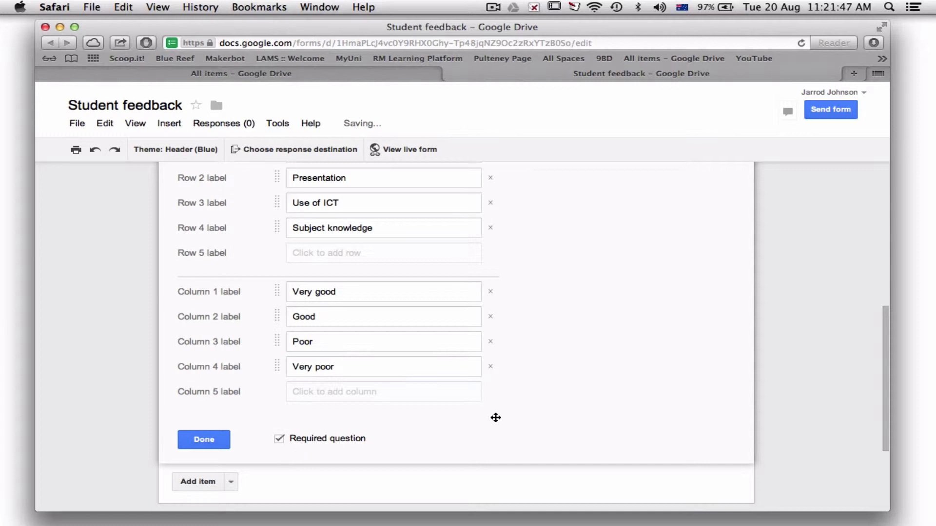
{"action": "scroll", "coordinate": [565, 408], "scroll_direction": "up", "scroll_amount": 4}
{"action": "scroll", "coordinate": [565, 408], "scroll_direction": "down", "scroll_amount": 5}
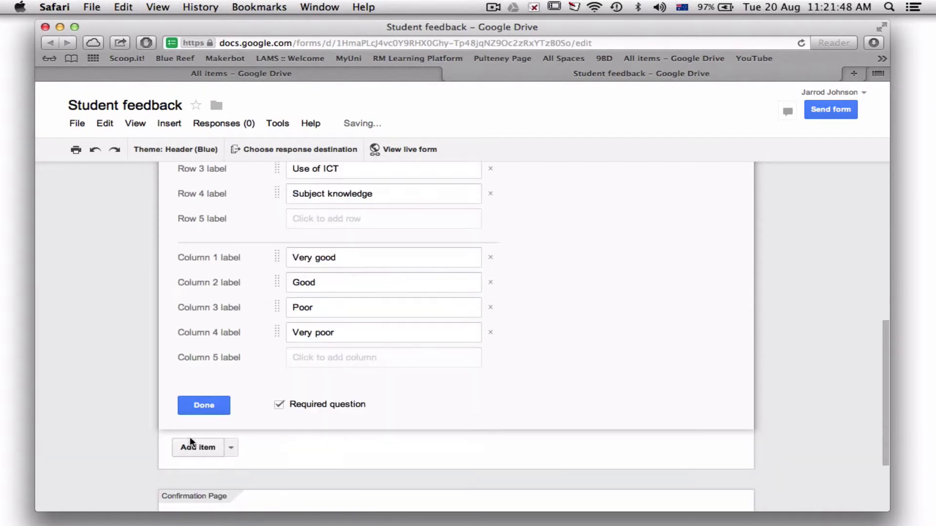
Finish the grid and add a question titled 'Do you have any other comments?'.
{"action": "left_click", "coordinate": [199, 412]}
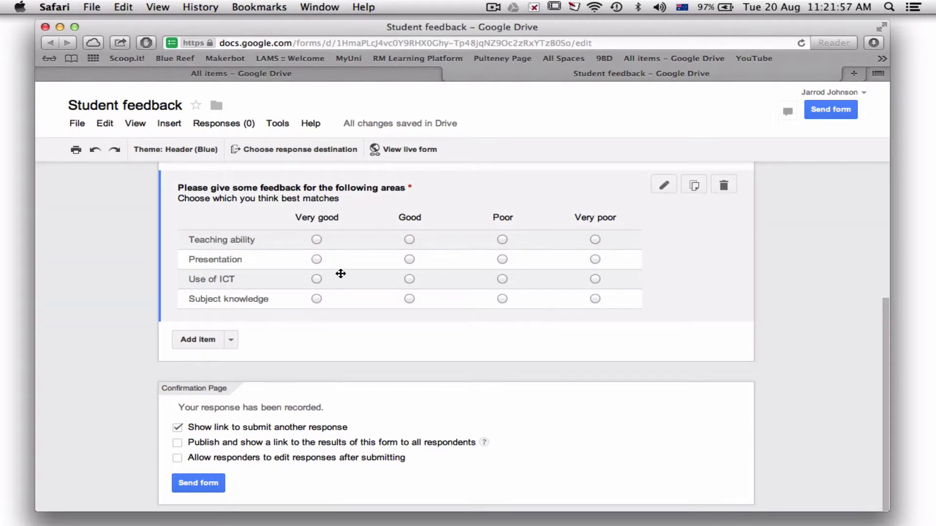
{"action": "scroll", "coordinate": [343, 297], "scroll_direction": "up", "scroll_amount": 5}
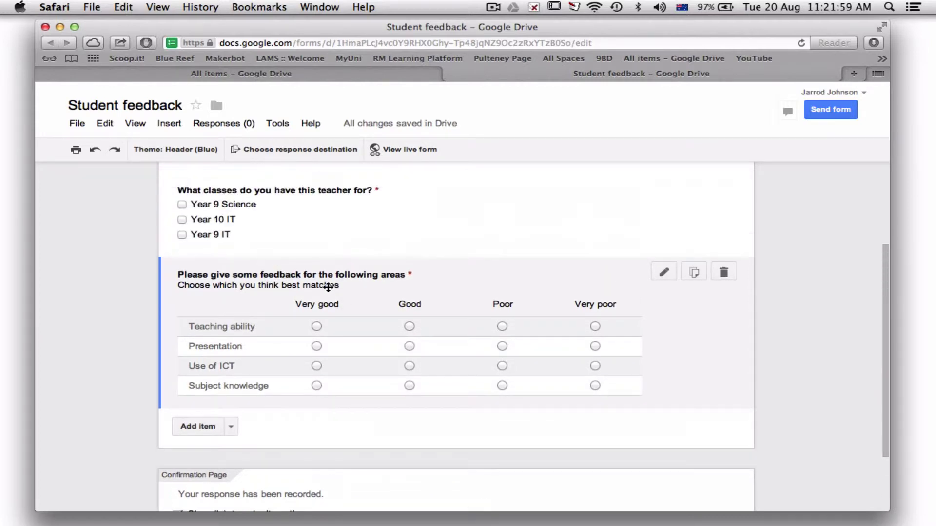
{"action": "scroll", "coordinate": [328, 288], "scroll_direction": "down", "scroll_amount": 5}
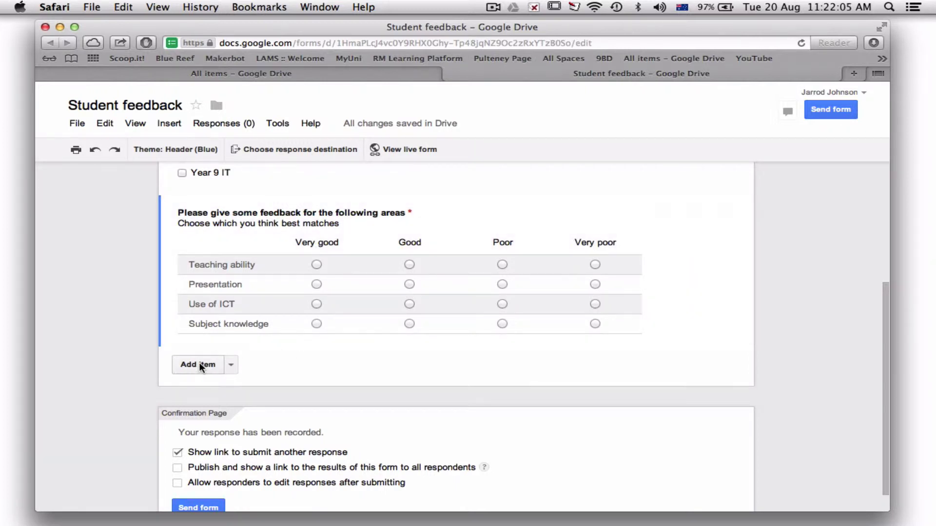
{"action": "left_click", "coordinate": [199, 365]}
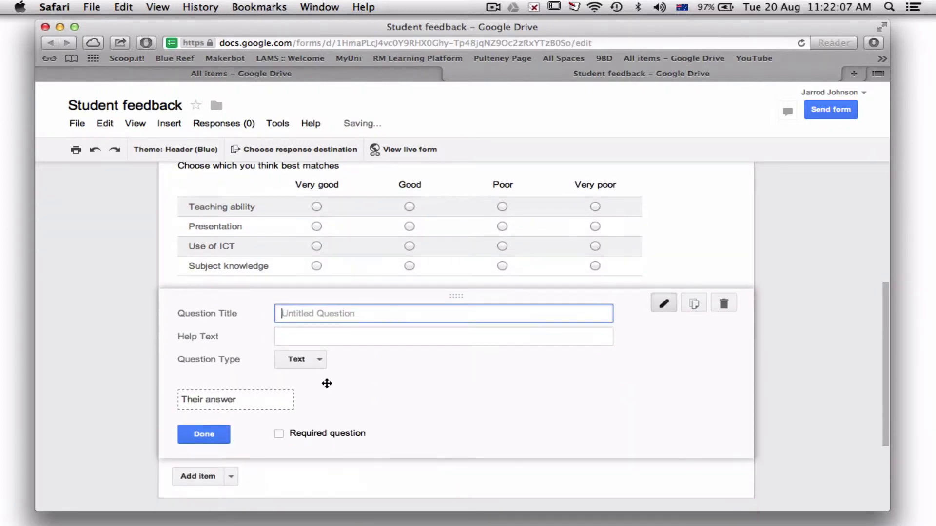
{"action": "type", "text": "Please add in"}
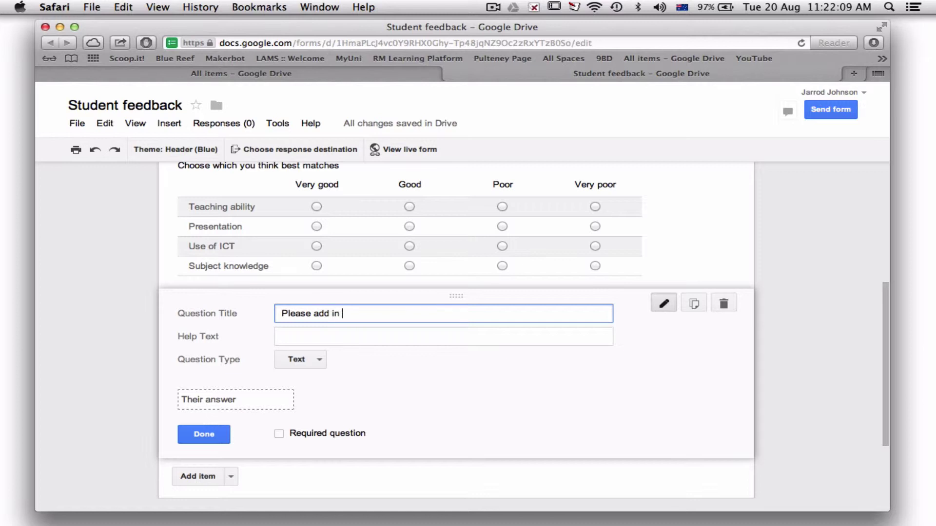
{"action": "key", "text": "BackSpace"}
{"action": "key", "text": "BackSpace"}
{"action": "key", "text": "BackSpace"}
{"action": "key", "text": "BackSpace"}
{"action": "key", "text": "BackSpace"}
{"action": "key", "text": "BackSpace"}
{"action": "key", "text": "BackSpace"}
{"action": "key", "text": "BackSpace"}
{"action": "key", "text": "BackSpace"}
{"action": "key", "text": "BackSpace"}
{"action": "key", "text": "BackSpace"}
{"action": "key", "text": "BackSpace"}
{"action": "key", "text": "BackSpace"}
{"action": "key", "text": "BackSpace"}
{"action": "key", "text": "BackSpace"}
{"action": "key", "text": "BackSpace"}
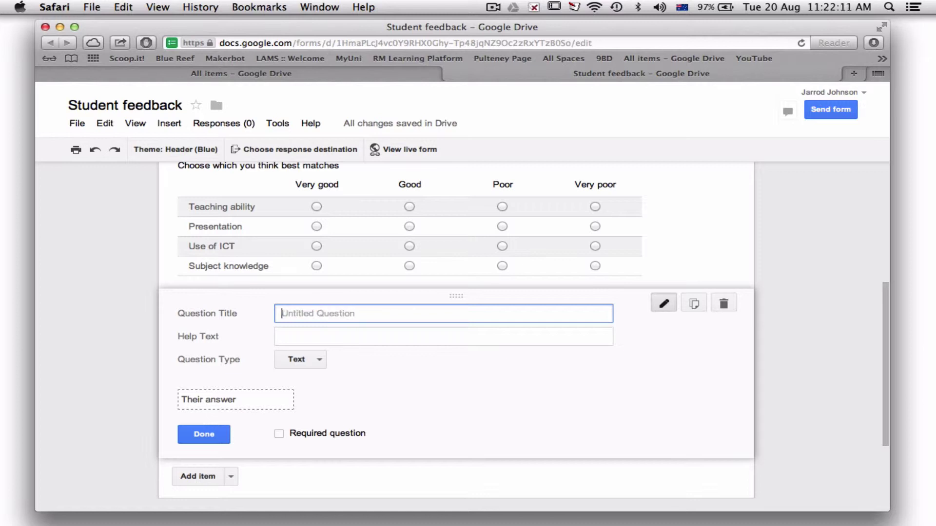
{"action": "type", "text": "Do you have any"}
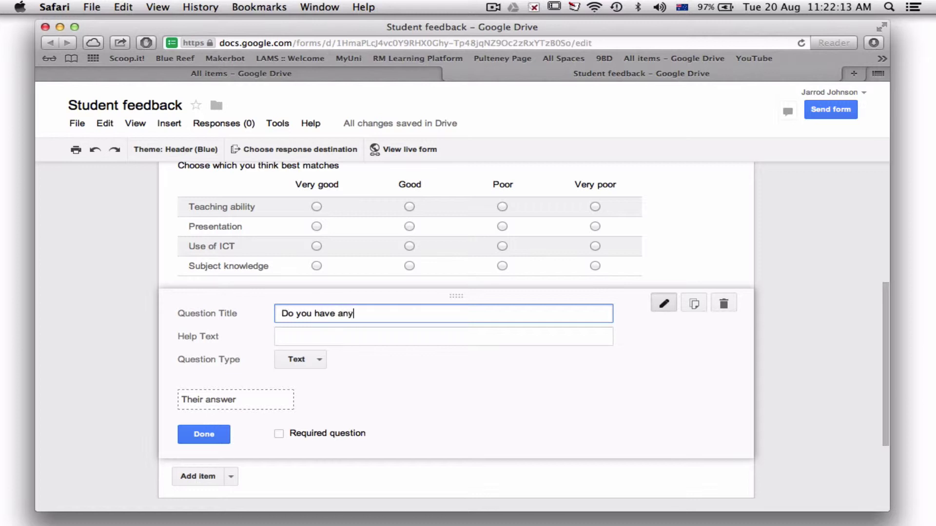
{"action": "type", "text": " other comments?"}
Give the comments question help text 'This is optional' and a Paragraph text answer.
{"action": "left_click", "coordinate": [336, 339]}
{"action": "type", "text": "This is optional"}
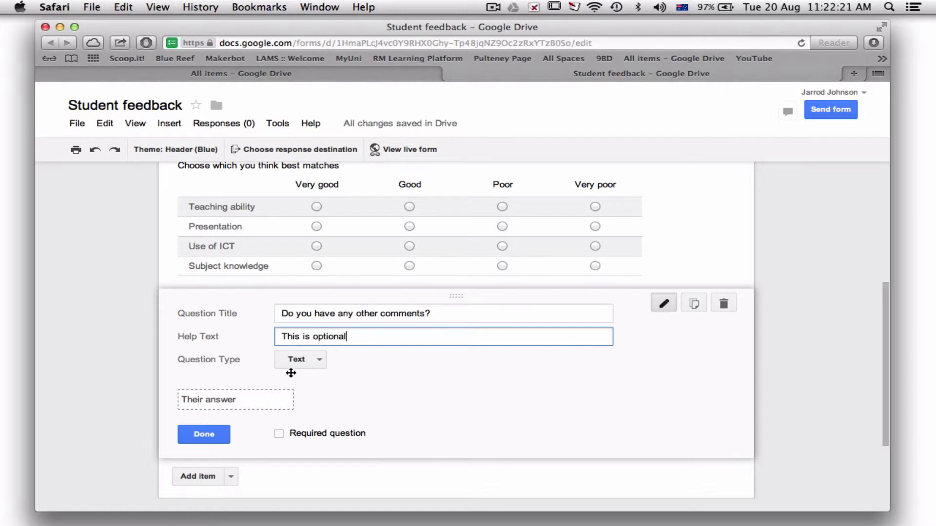
{"action": "left_click", "coordinate": [300, 361]}
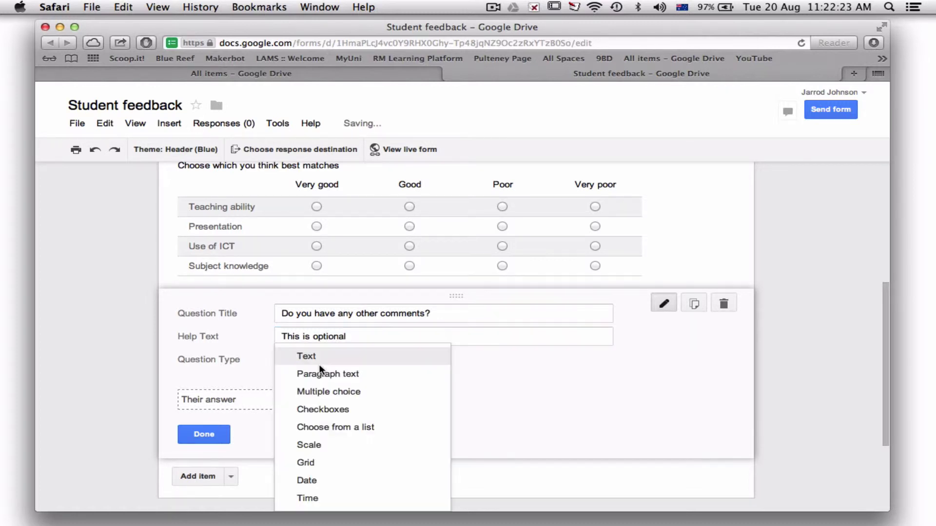
{"action": "left_click", "coordinate": [321, 378]}
{"action": "scroll", "coordinate": [316, 398], "scroll_direction": "down", "scroll_amount": 3}
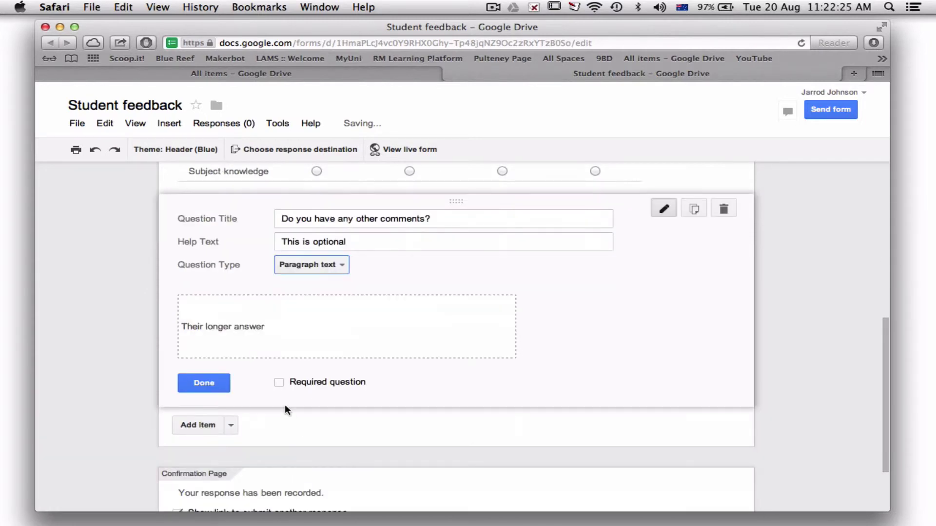
{"action": "left_click", "coordinate": [203, 384]}
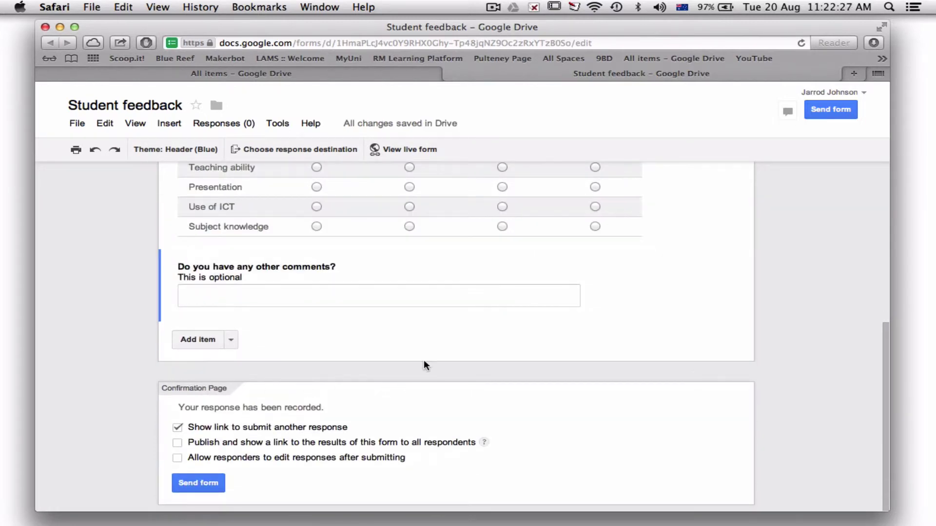
{"action": "scroll", "coordinate": [294, 302], "scroll_direction": "up", "scroll_amount": 10}
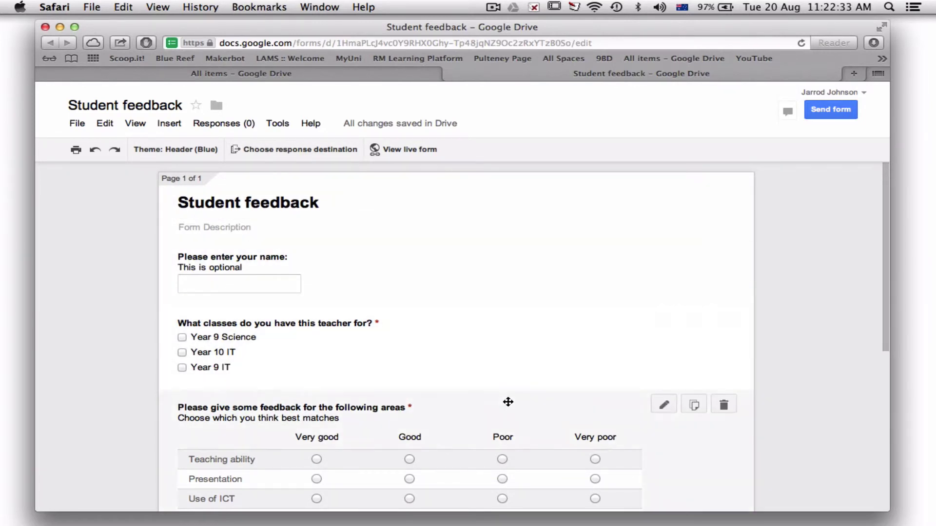
{"action": "scroll", "coordinate": [490, 357], "scroll_direction": "down", "scroll_amount": 3}
{"action": "scroll", "coordinate": [489, 357], "scroll_direction": "up", "scroll_amount": 3}
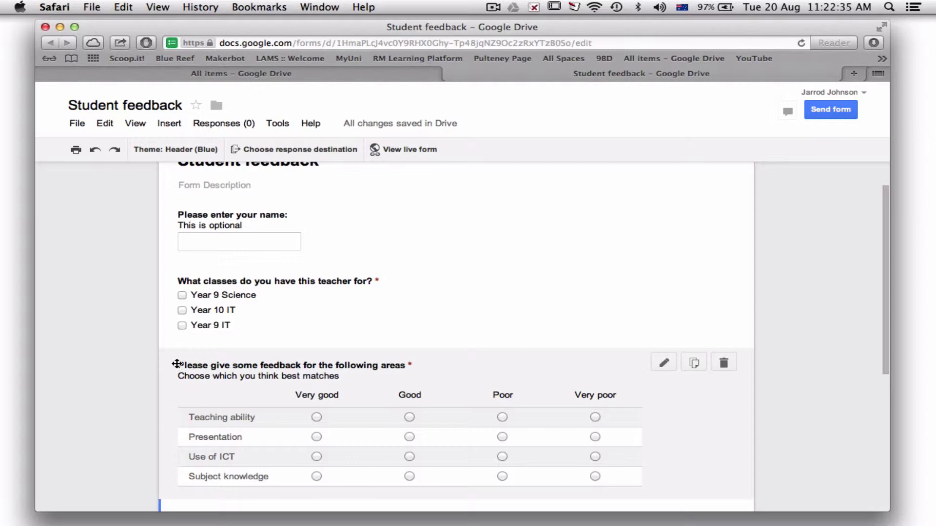
{"action": "left_click_drag", "start_coordinate": [176, 365], "coordinate": [533, 316]}
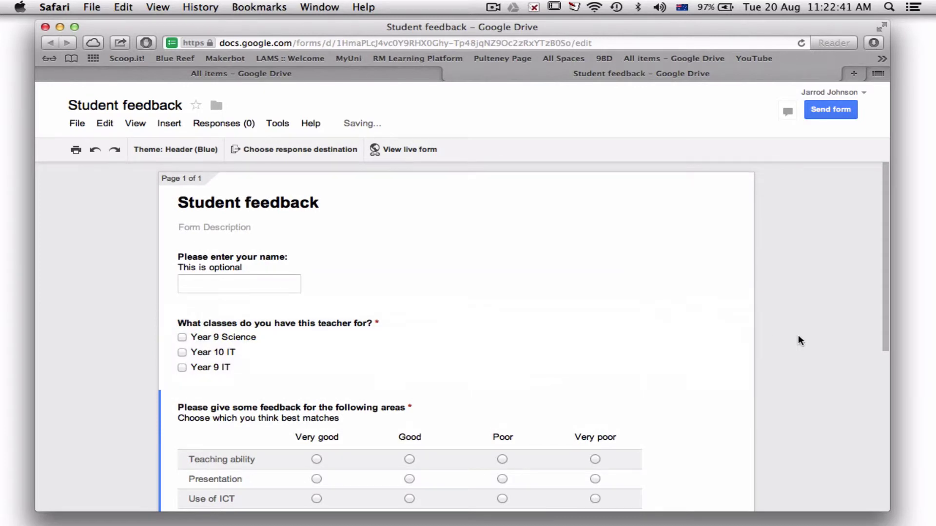
{"action": "scroll", "coordinate": [799, 336], "scroll_direction": "down", "scroll_amount": 3}
{"action": "scroll", "coordinate": [804, 346], "scroll_direction": "up", "scroll_amount": 2}
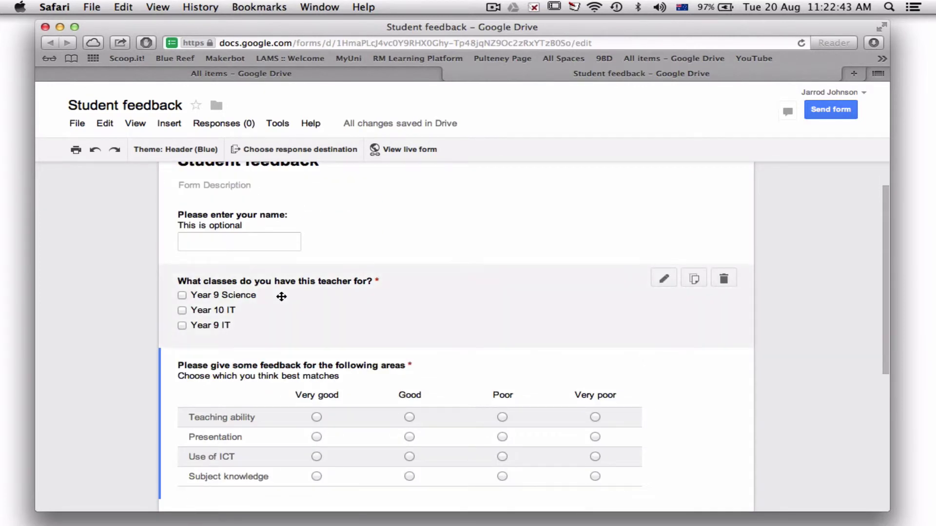
{"action": "scroll", "coordinate": [322, 294], "scroll_direction": "up", "scroll_amount": 1}
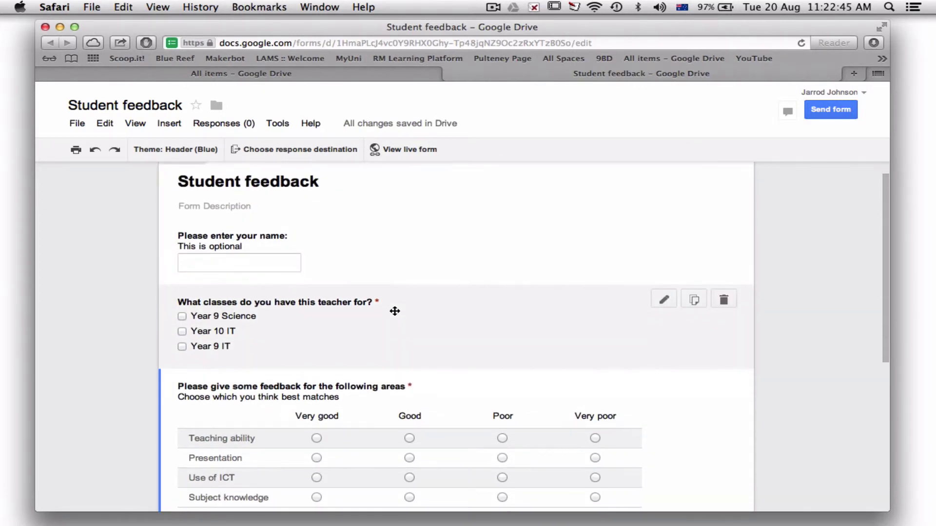
Try Multiple choice for the classes question, then switch it back to Checkboxes.
{"action": "left_click", "coordinate": [359, 331]}
{"action": "scroll", "coordinate": [361, 332], "scroll_direction": "down", "scroll_amount": 4}
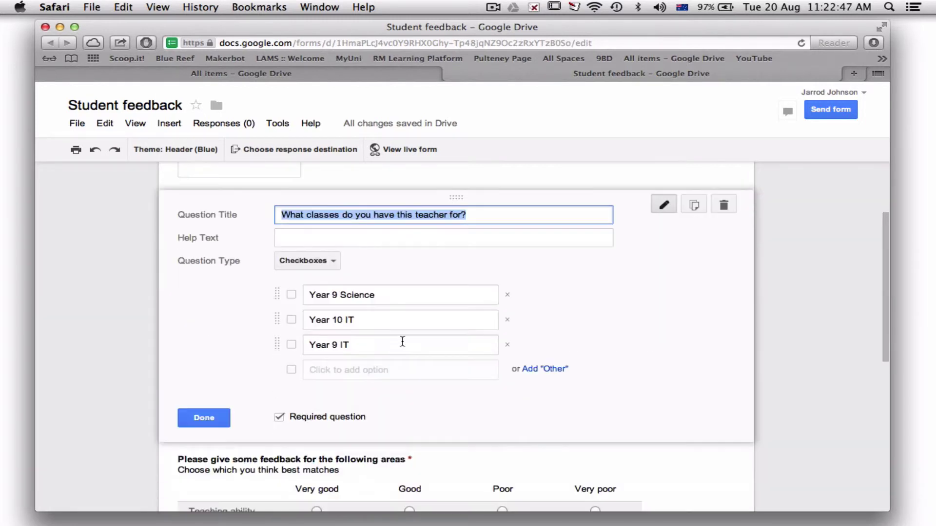
{"action": "left_click", "coordinate": [329, 262]}
{"action": "left_click", "coordinate": [331, 241]}
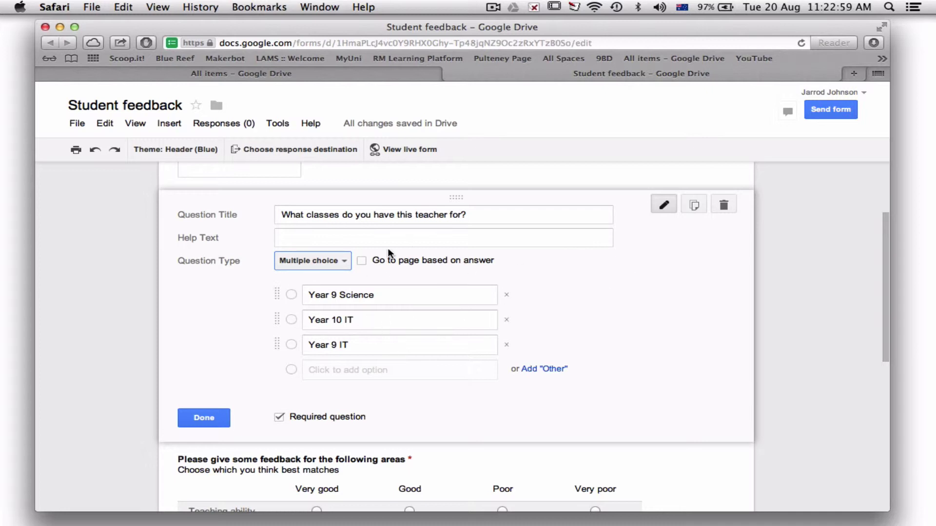
{"action": "left_click", "coordinate": [344, 262]}
{"action": "left_click", "coordinate": [338, 280]}
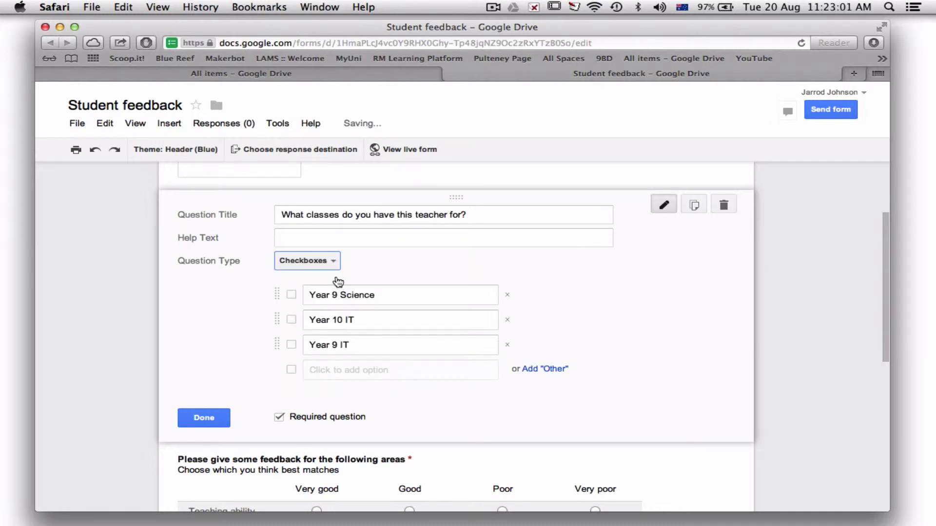
Confirm Checkboxes for the classes question and review the Year 9 Science, Year 10 IT and Year 9 IT options.
{"action": "left_click", "coordinate": [334, 262]}
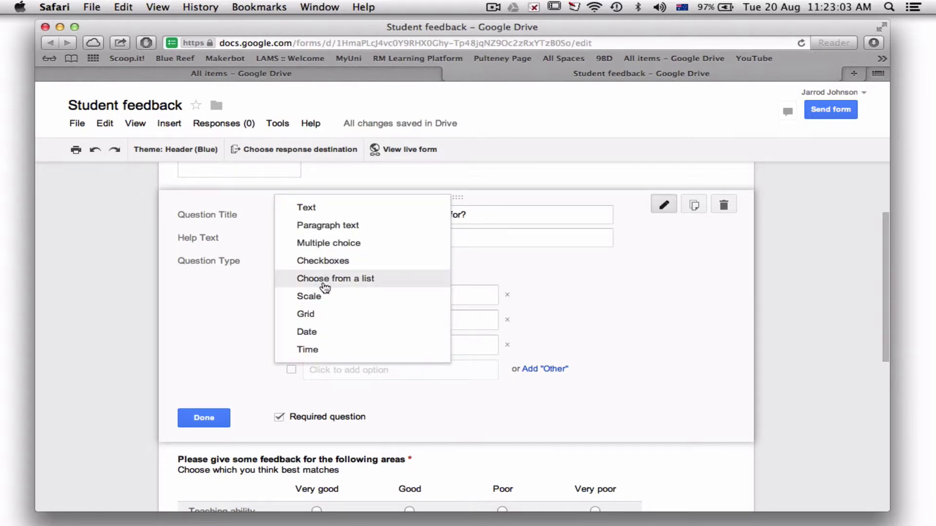
{"action": "left_click", "coordinate": [324, 281]}
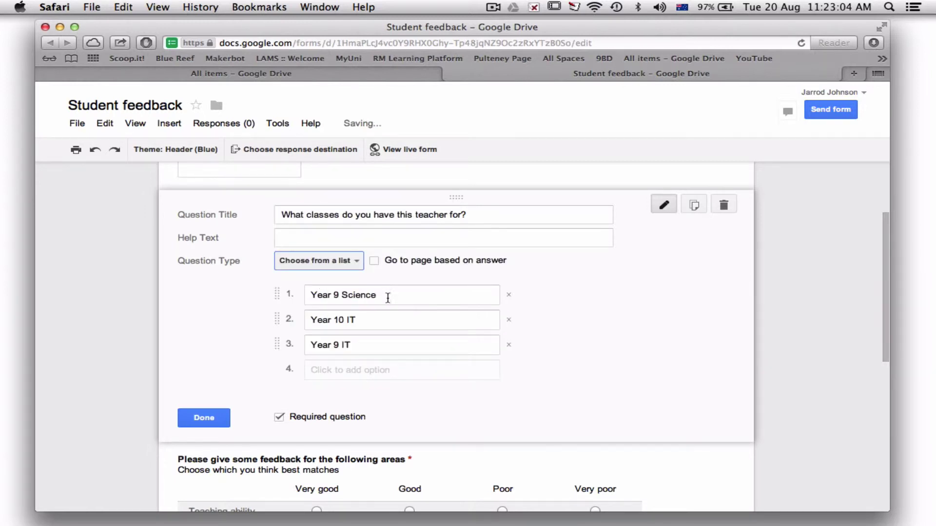
{"action": "left_click", "coordinate": [352, 263]}
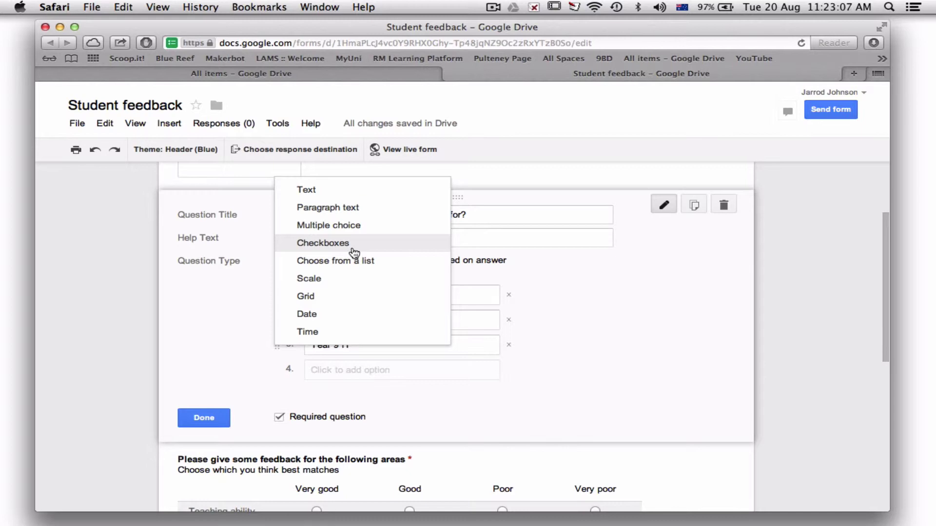
{"action": "left_click", "coordinate": [353, 249]}
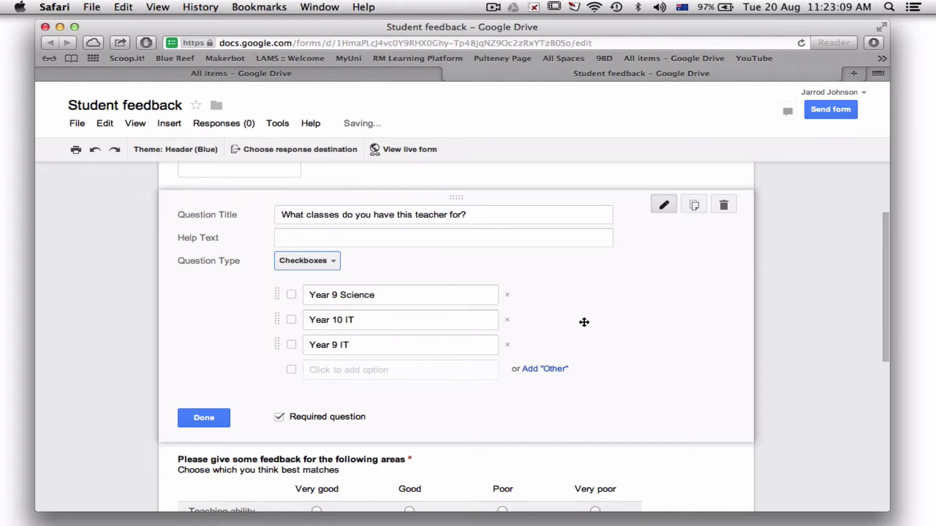
{"action": "scroll", "coordinate": [588, 321], "scroll_direction": "down", "scroll_amount": 5}
{"action": "scroll", "coordinate": [536, 332], "scroll_direction": "down", "scroll_amount": 5}
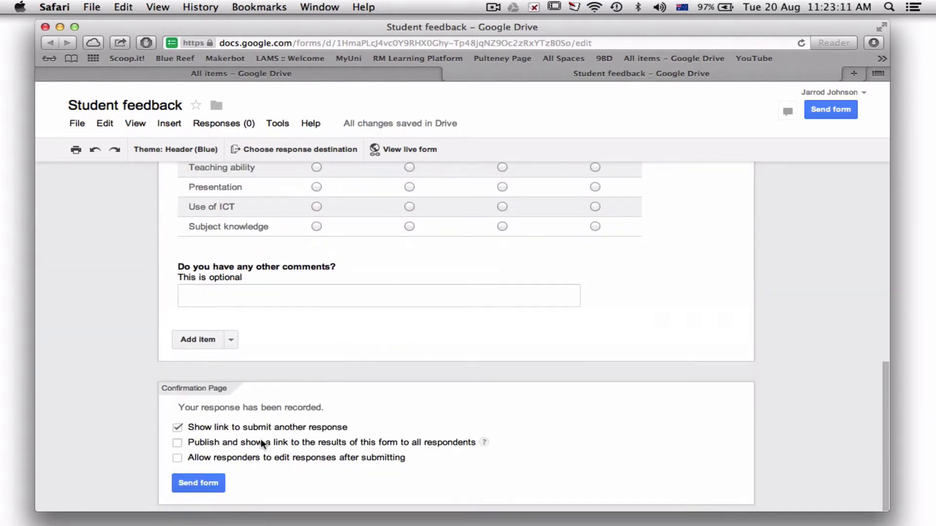
{"action": "scroll", "coordinate": [422, 353], "scroll_direction": "up", "scroll_amount": 10}
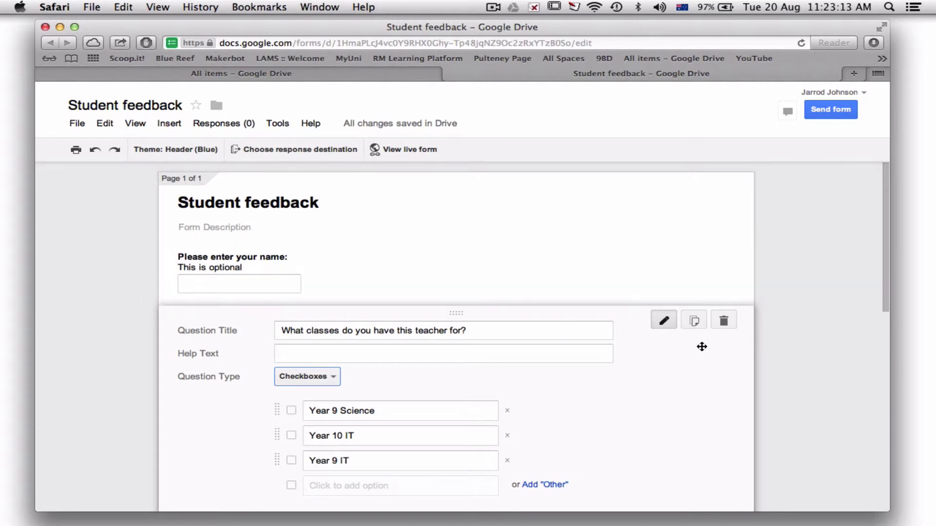
{"action": "scroll", "coordinate": [701, 346], "scroll_direction": "down", "scroll_amount": 5}
Finish editing the classes question and open the live form.
{"action": "left_click", "coordinate": [184, 303]}
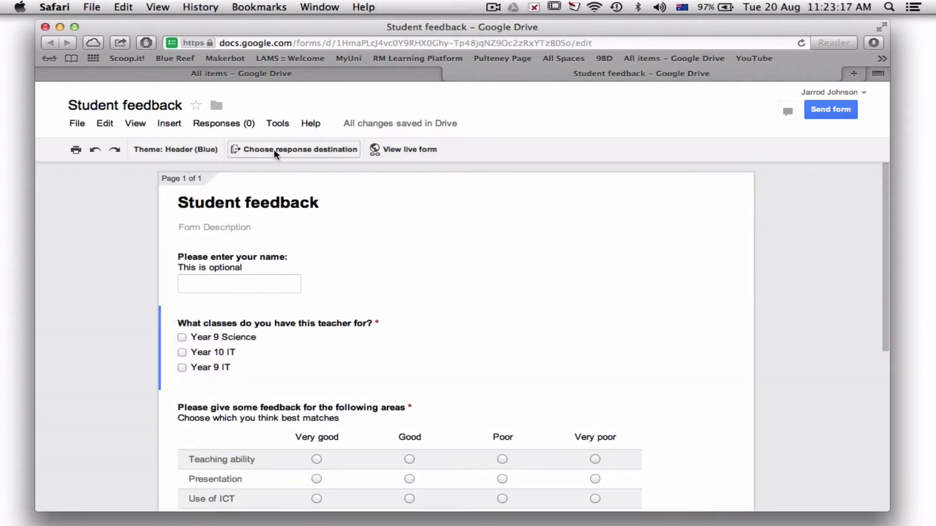
{"action": "left_click", "coordinate": [407, 152]}
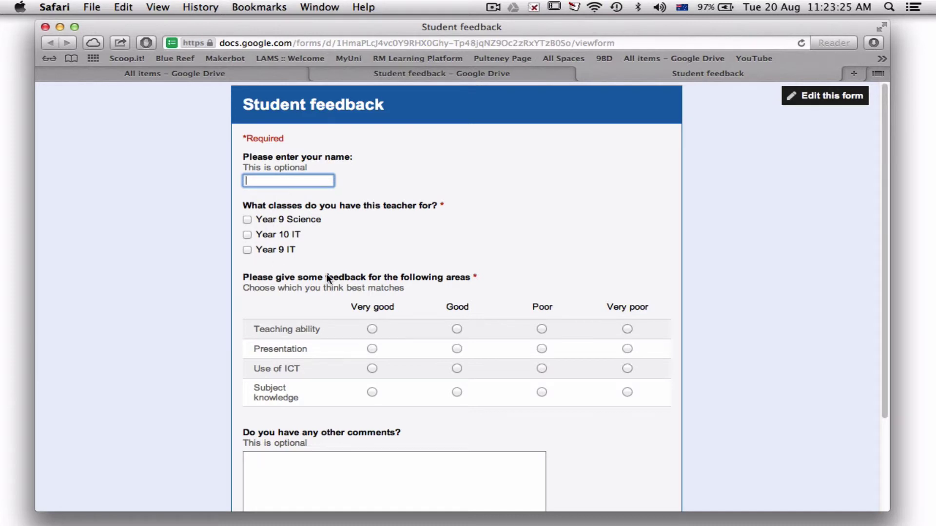
{"action": "scroll", "coordinate": [326, 273], "scroll_direction": "down", "scroll_amount": 3}
Test the grid by rating Teaching ability Very good and Presentation Good, then return to the editor.
{"action": "left_click", "coordinate": [372, 253]}
{"action": "left_click", "coordinate": [458, 273]}
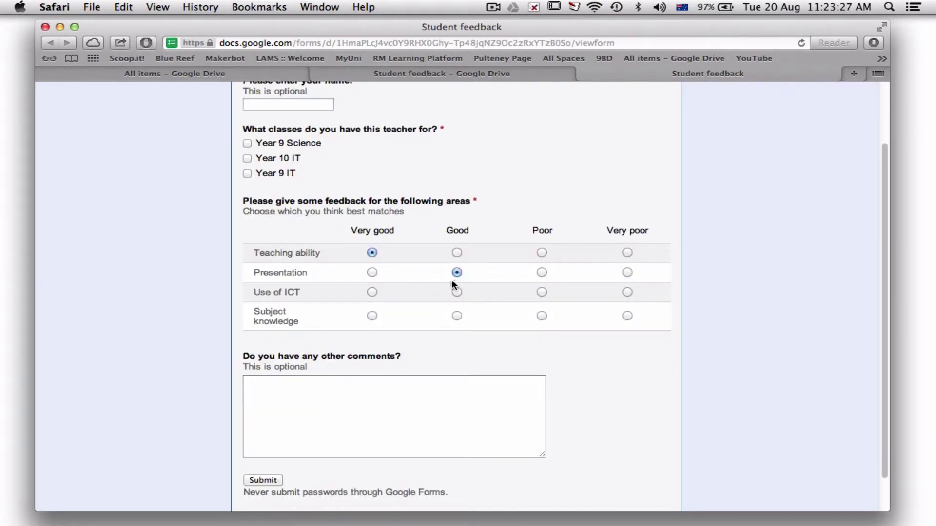
{"action": "left_click", "coordinate": [372, 273]}
{"action": "left_click", "coordinate": [457, 272]}
{"action": "scroll", "coordinate": [354, 386], "scroll_direction": "down", "scroll_amount": 1}
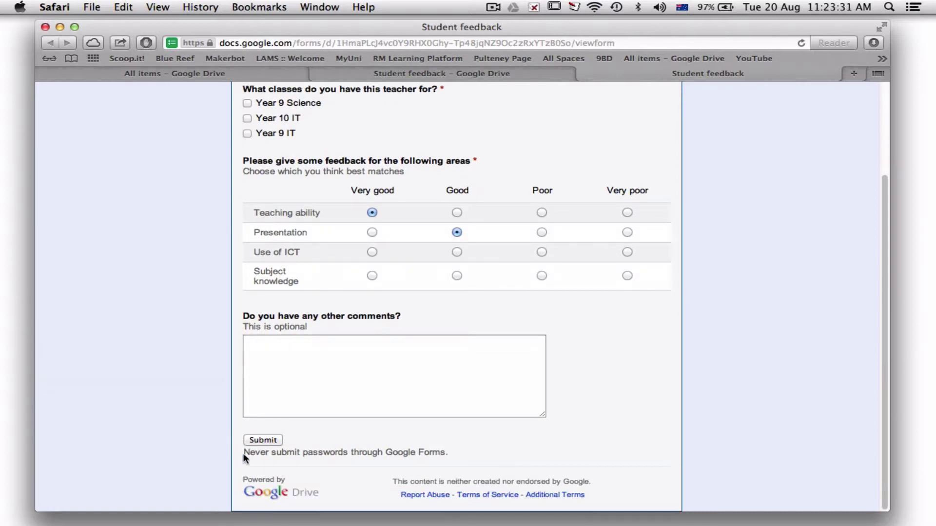
{"action": "scroll", "coordinate": [271, 417], "scroll_direction": "up", "scroll_amount": 3}
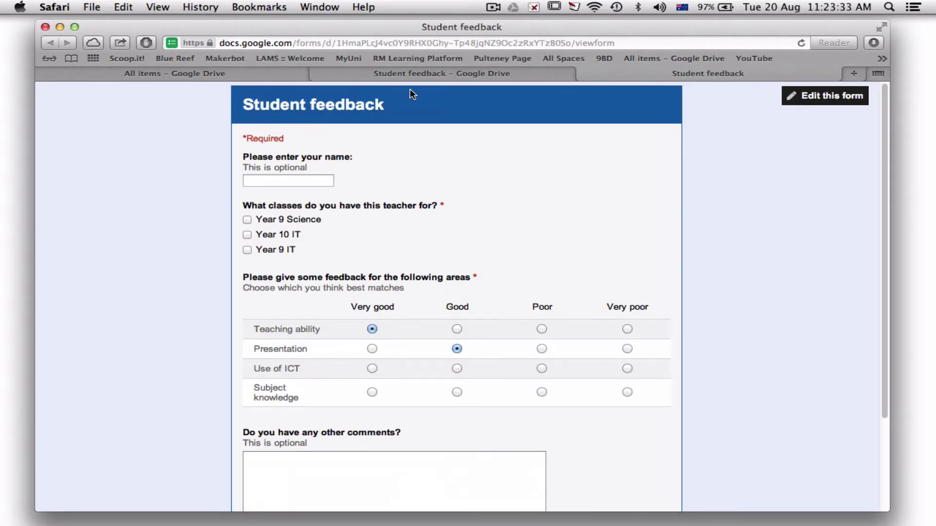
{"action": "left_click", "coordinate": [410, 73]}
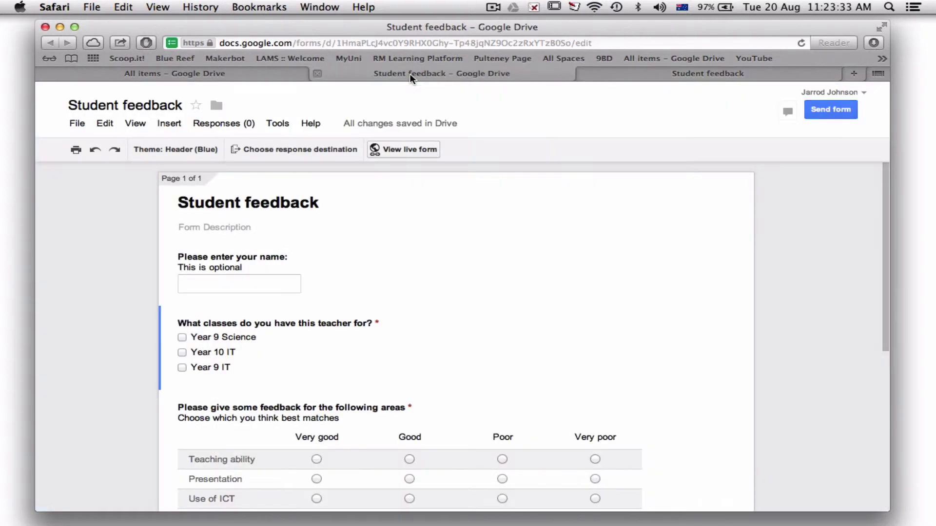
Send responses to a new 'Student feedback (Responses)' spreadsheet and open it.
{"action": "left_click", "coordinate": [311, 148]}
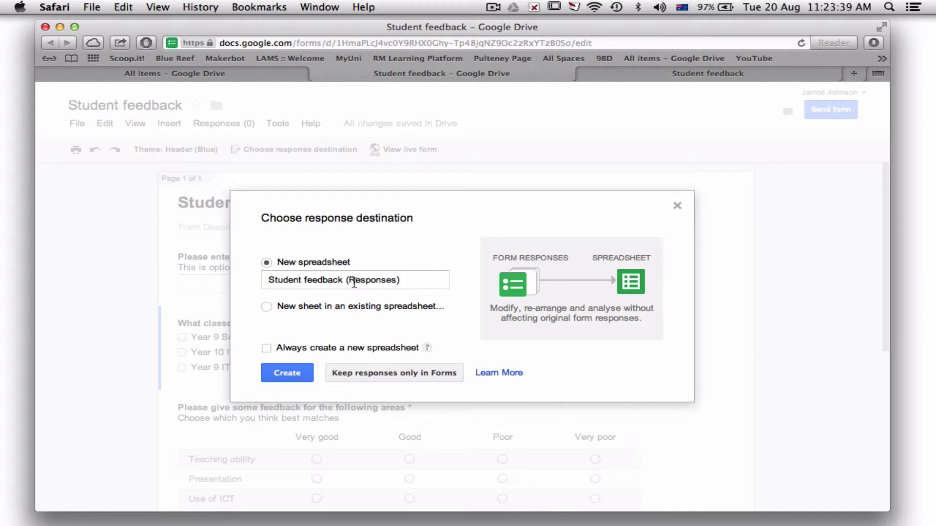
{"action": "left_click", "coordinate": [288, 375]}
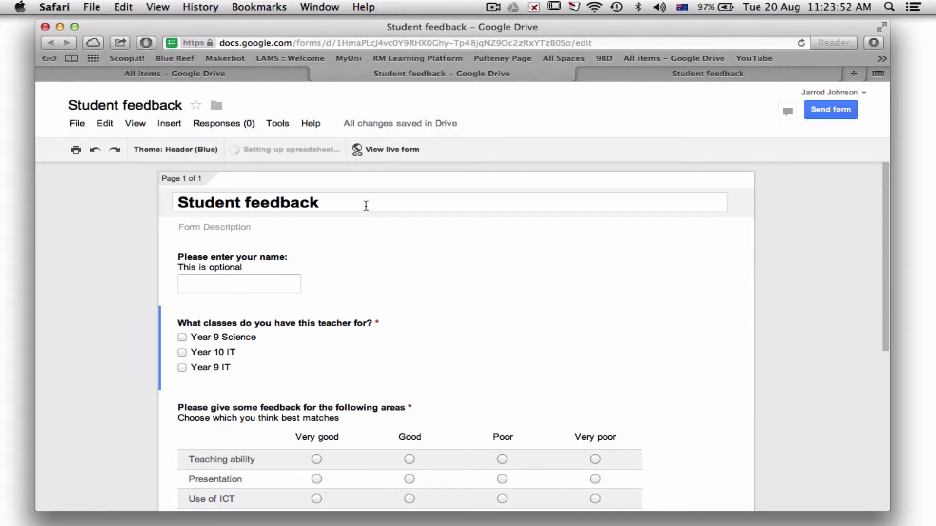
{"action": "left_click", "coordinate": [268, 149]}
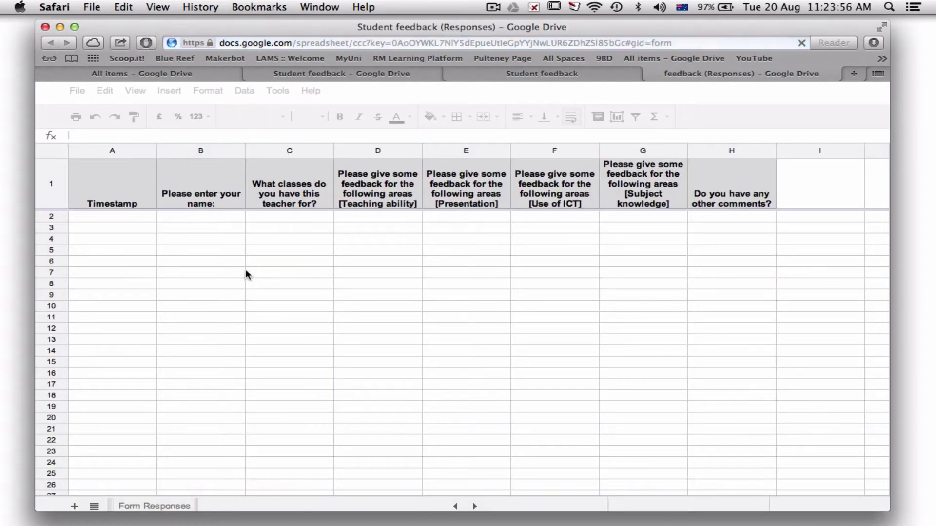
In the live form, enter a student name and tick Year 9 Science and Year 9 IT.
{"action": "left_click", "coordinate": [537, 74]}
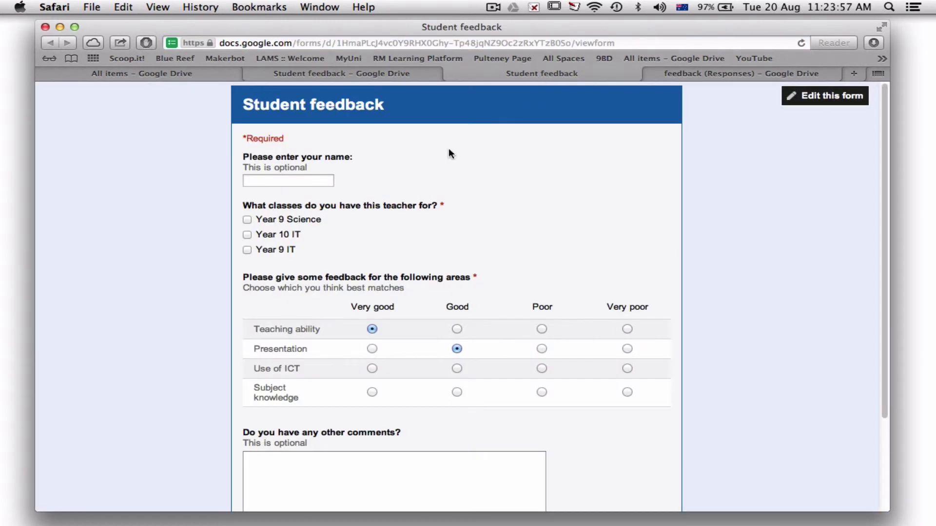
{"action": "left_click", "coordinate": [306, 180]}
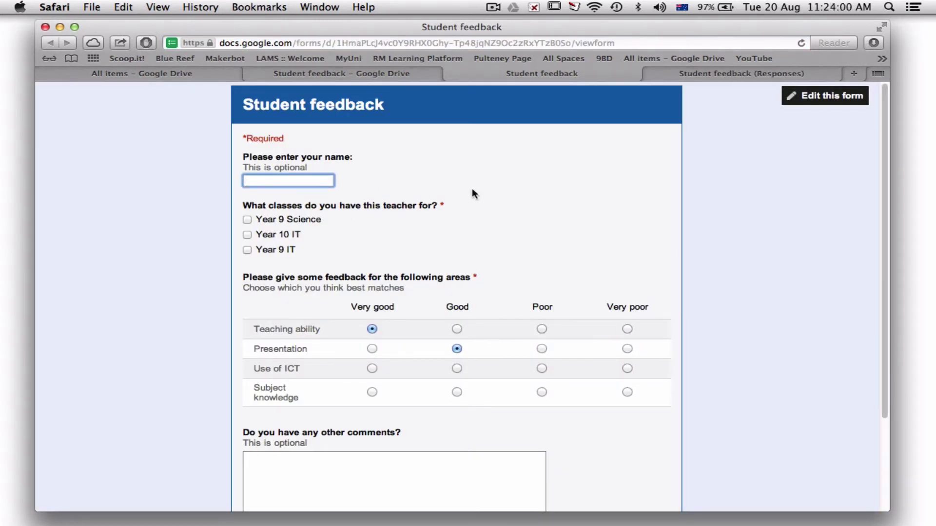
{"action": "type", "text": "Jarrod"}
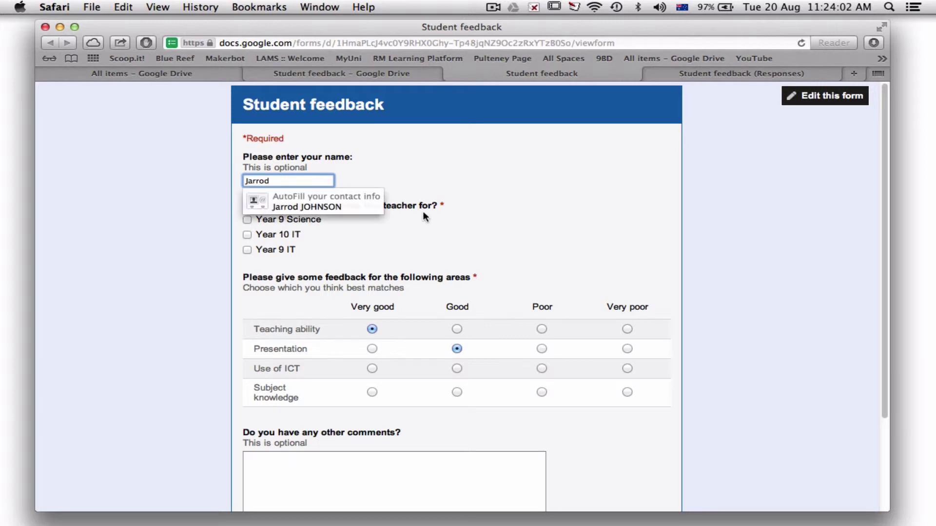
{"action": "left_click", "coordinate": [420, 243]}
{"action": "left_click", "coordinate": [247, 220]}
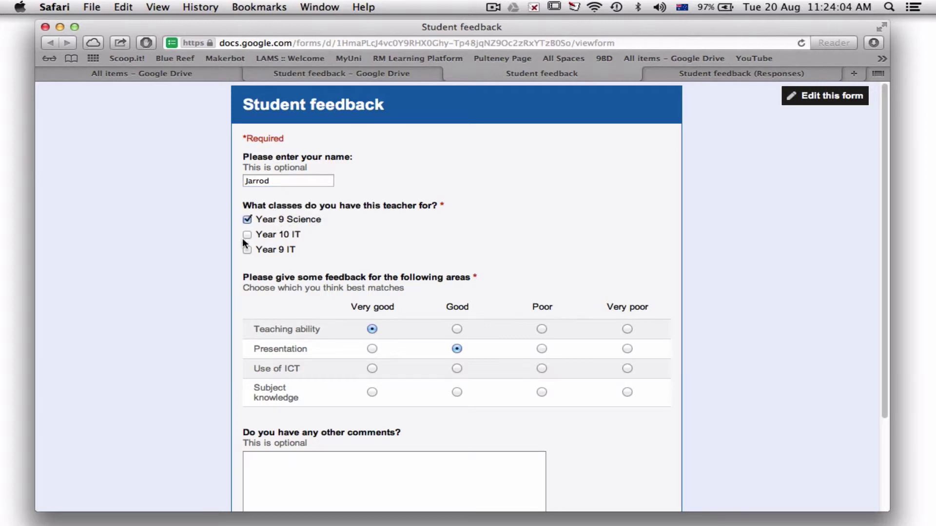
{"action": "left_click", "coordinate": [246, 251]}
Rate Presentation as Poor and Use of ICT as Very poor.
{"action": "scroll", "coordinate": [385, 280], "scroll_direction": "down", "scroll_amount": 5}
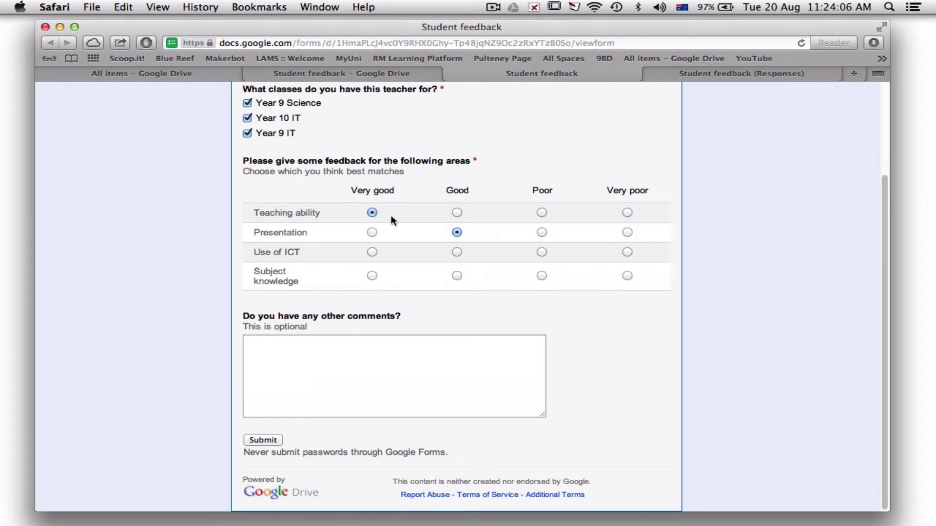
{"action": "scroll", "coordinate": [385, 215], "scroll_direction": "up", "scroll_amount": 3}
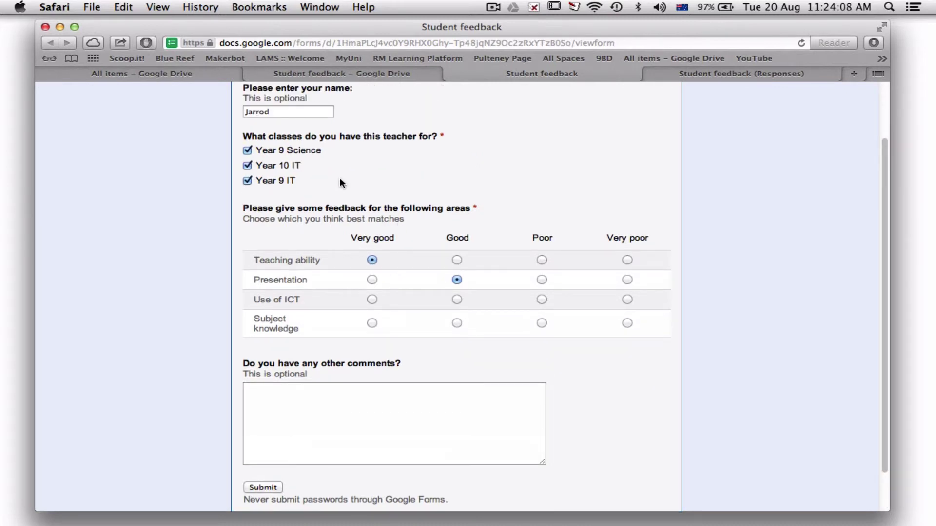
{"action": "scroll", "coordinate": [364, 229], "scroll_direction": "down", "scroll_amount": 2}
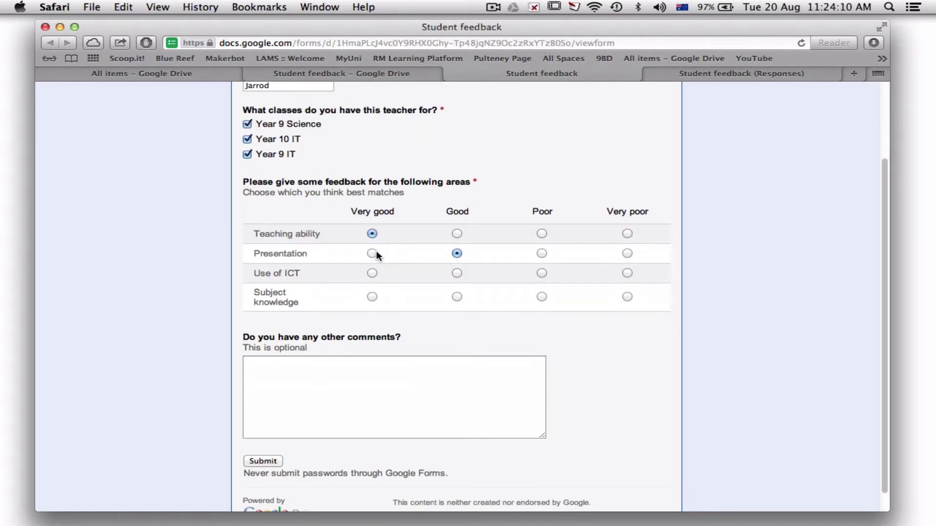
{"action": "left_click", "coordinate": [542, 254]}
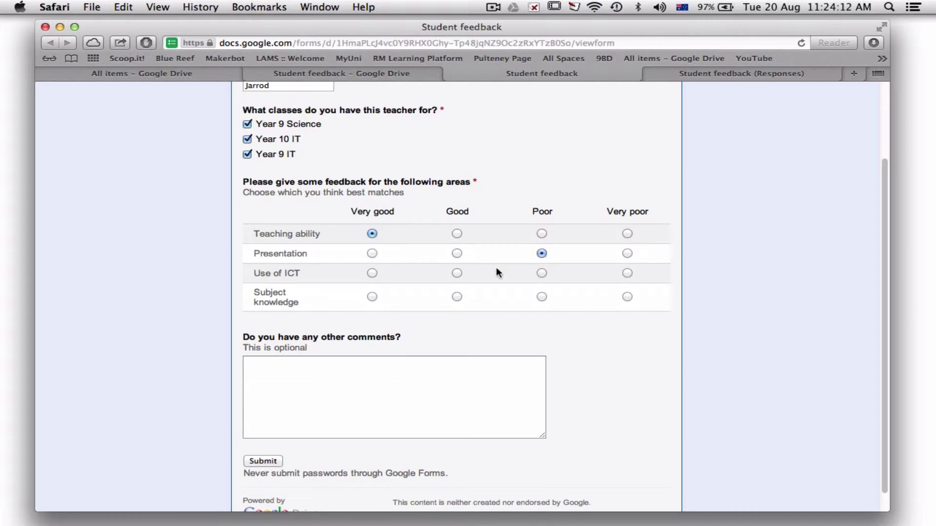
{"action": "left_click", "coordinate": [627, 273]}
Write the comment 'Please be more than one page in front of the class.'.
{"action": "scroll", "coordinate": [526, 307], "scroll_direction": "down", "scroll_amount": 1}
{"action": "left_click", "coordinate": [491, 341]}
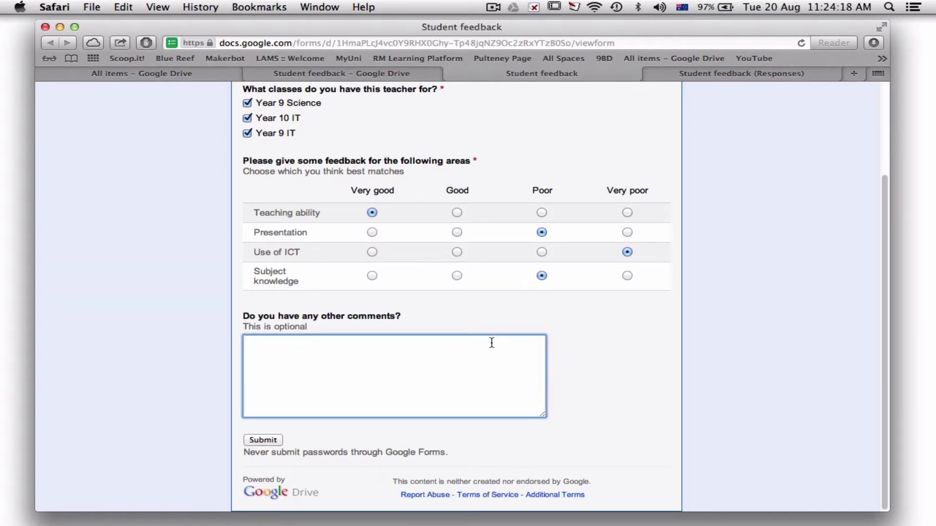
{"action": "type", "text": "Th"}
{"action": "key", "text": "BackSpace"}
{"action": "key", "text": "BackSpace"}
{"action": "type", "text": "Please be more than one page in "}
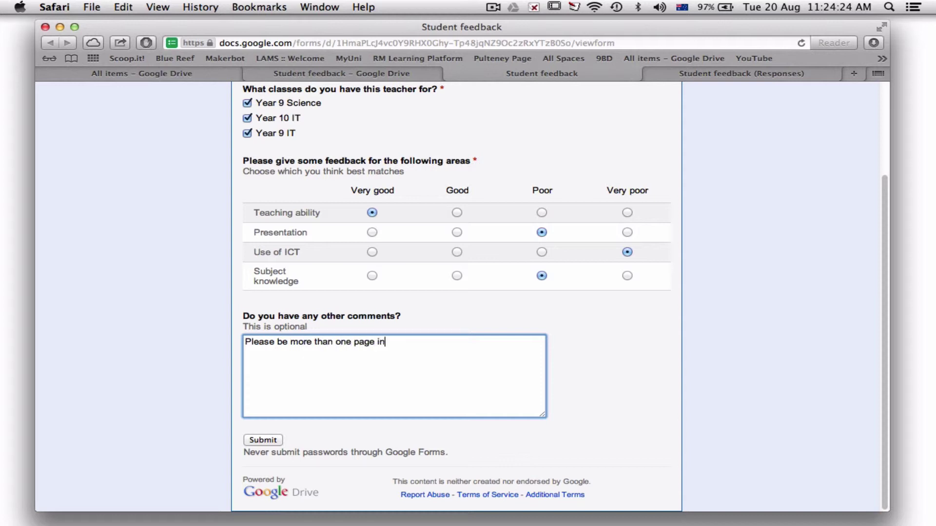
{"action": "type", "text": "front of the class."}
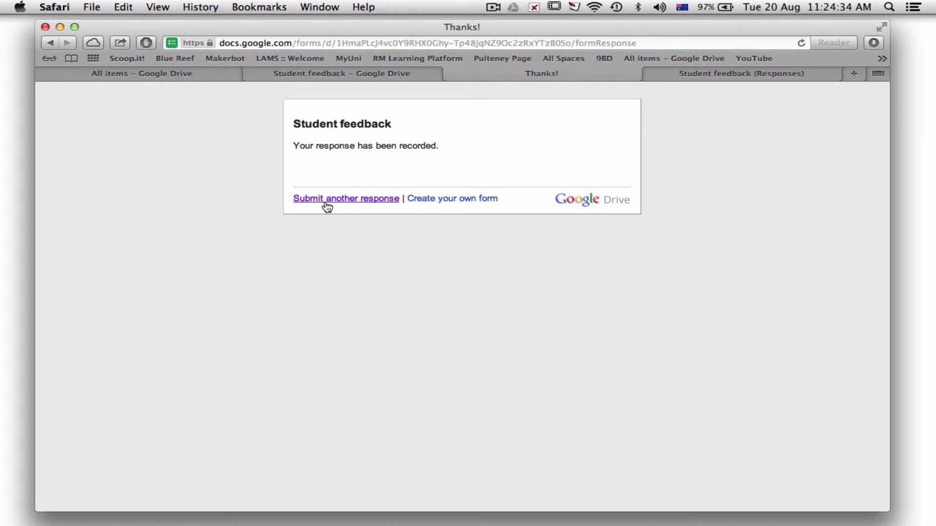
Load an empty copy of the Student feedback form through Submit another response.
{"action": "left_click", "coordinate": [325, 204]}
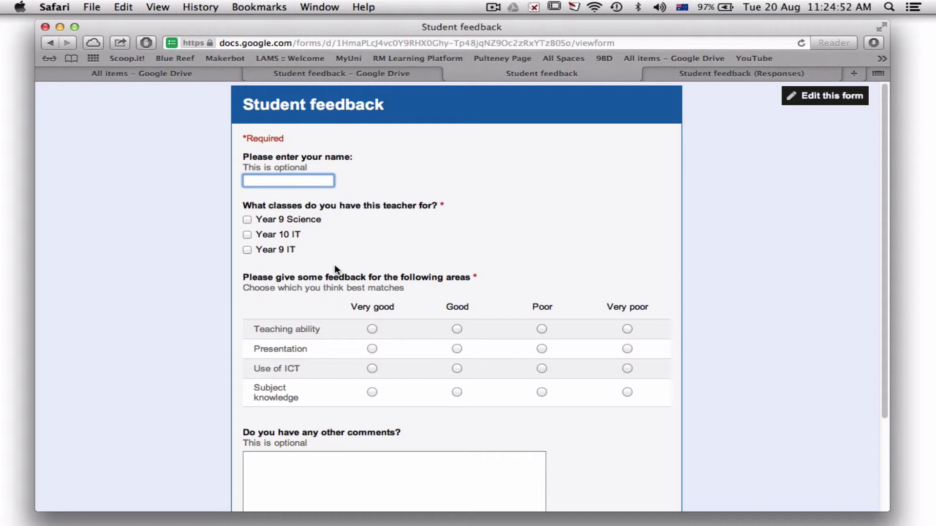
Check the editor's one-response count, then view the submission in row 2 of the responses sheet.
{"action": "left_click", "coordinate": [326, 74]}
{"action": "scroll", "coordinate": [435, 297], "scroll_direction": "down", "scroll_amount": 3}
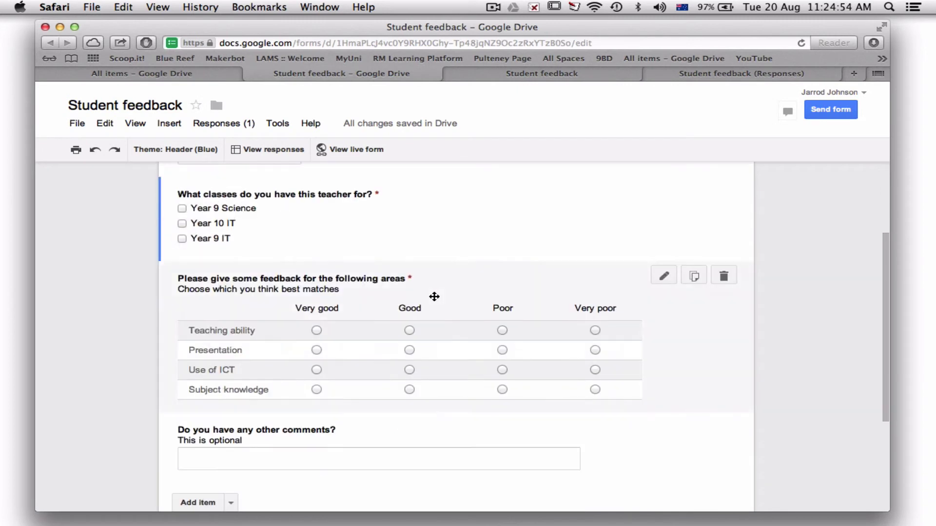
{"action": "scroll", "coordinate": [223, 219], "scroll_direction": "up", "scroll_amount": 2}
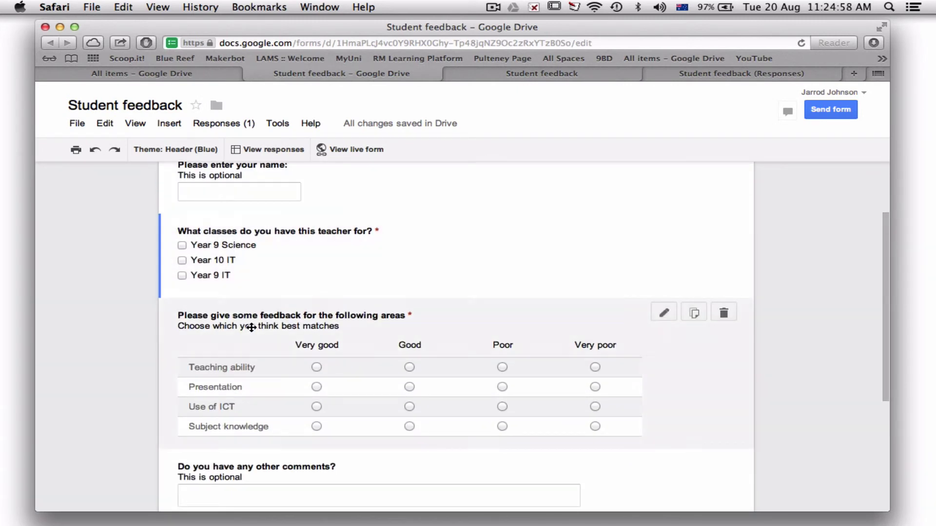
{"action": "scroll", "coordinate": [290, 264], "scroll_direction": "down", "scroll_amount": 6}
{"action": "scroll", "coordinate": [247, 253], "scroll_direction": "up", "scroll_amount": 2}
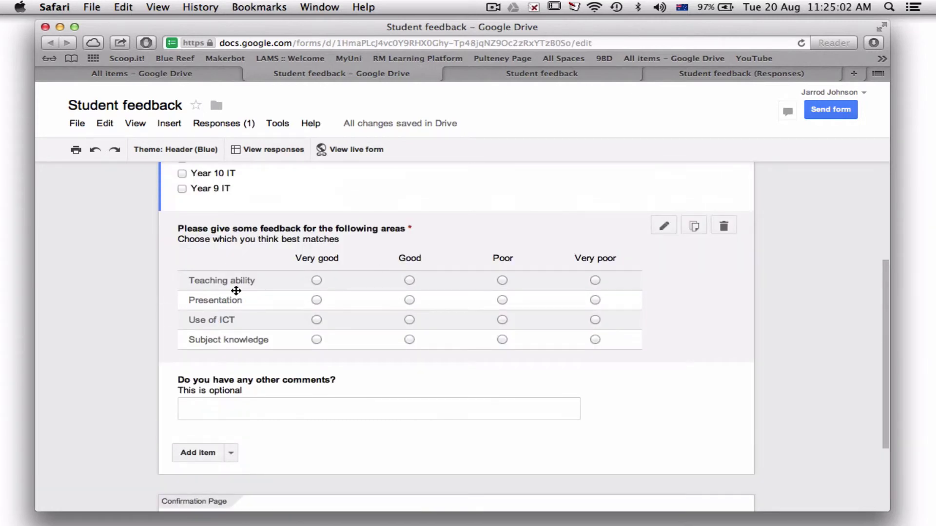
{"action": "scroll", "coordinate": [291, 336], "scroll_direction": "up", "scroll_amount": 5}
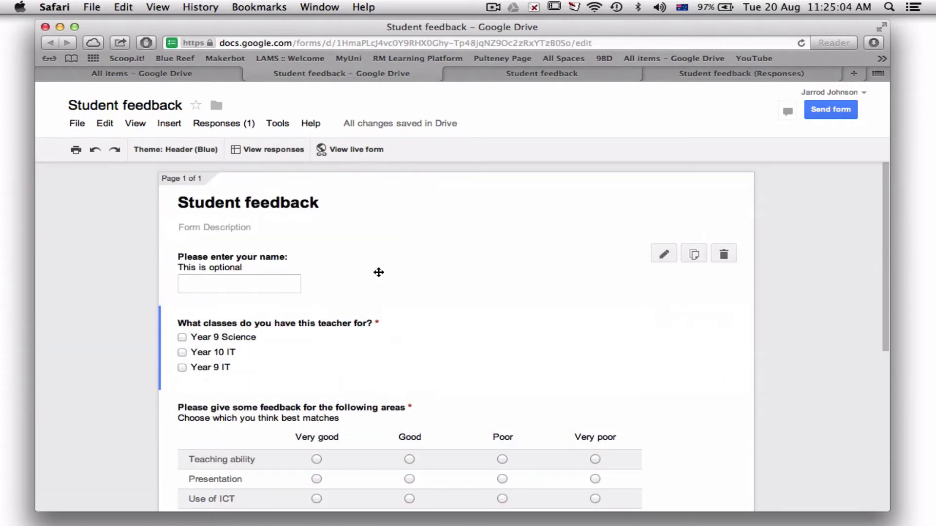
{"action": "left_click", "coordinate": [560, 74]}
{"action": "left_click", "coordinate": [702, 73]}
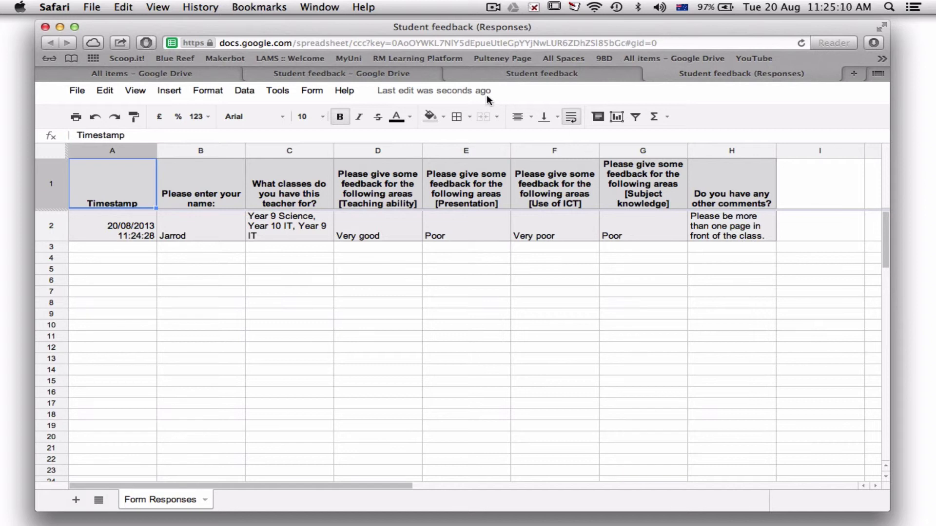
Return to the responses sheet and select column C with the classes answers.
{"action": "left_click", "coordinate": [545, 75]}
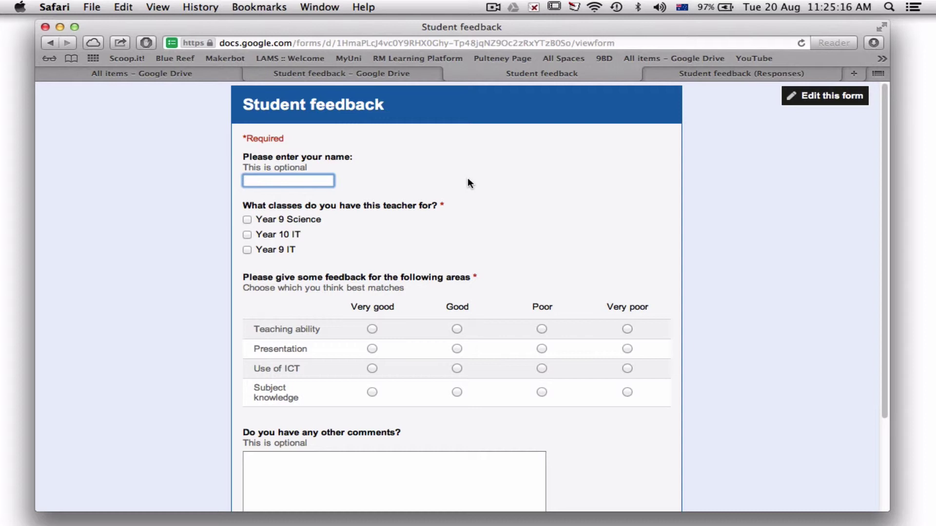
{"action": "left_click", "coordinate": [680, 74]}
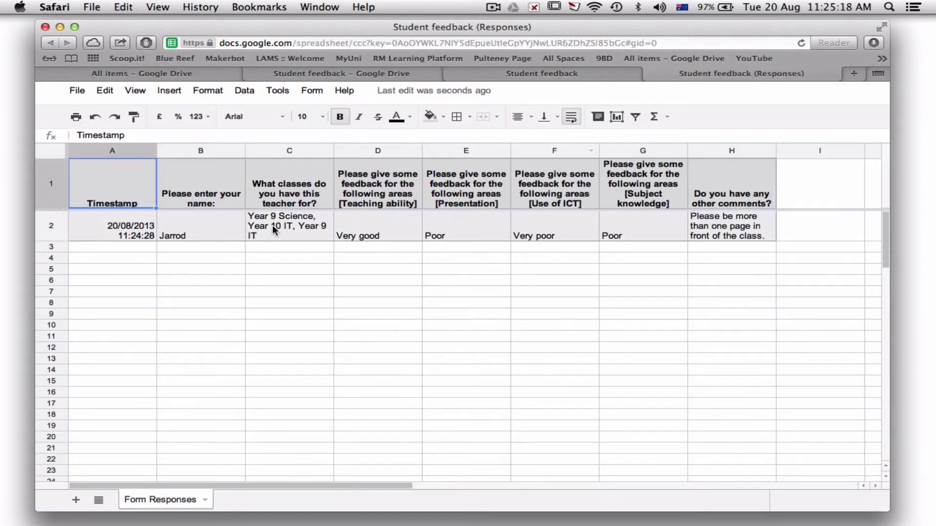
{"action": "left_click", "coordinate": [303, 186]}
{"action": "left_click", "coordinate": [304, 152]}
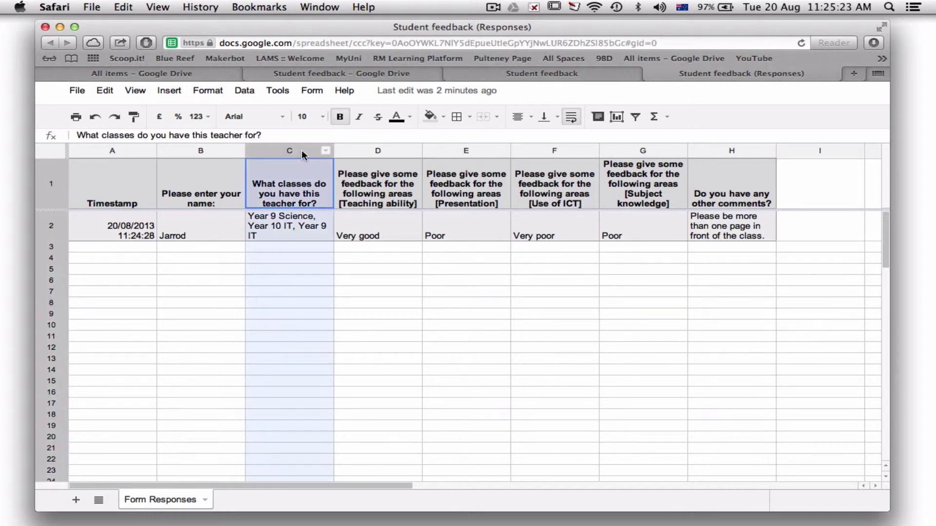
Open column C's menu and the Data menu, then dismiss both without changing anything.
{"action": "left_click", "coordinate": [328, 154]}
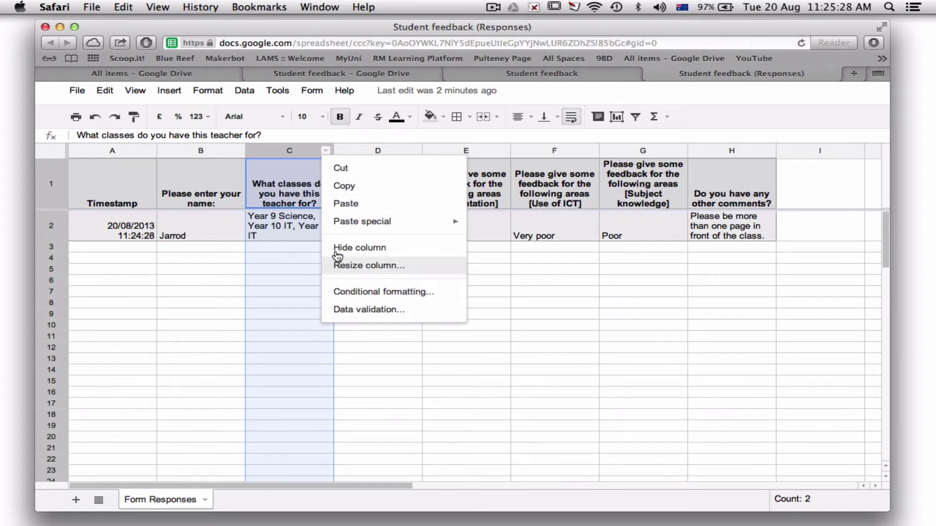
{"action": "key", "text": "Escape"}
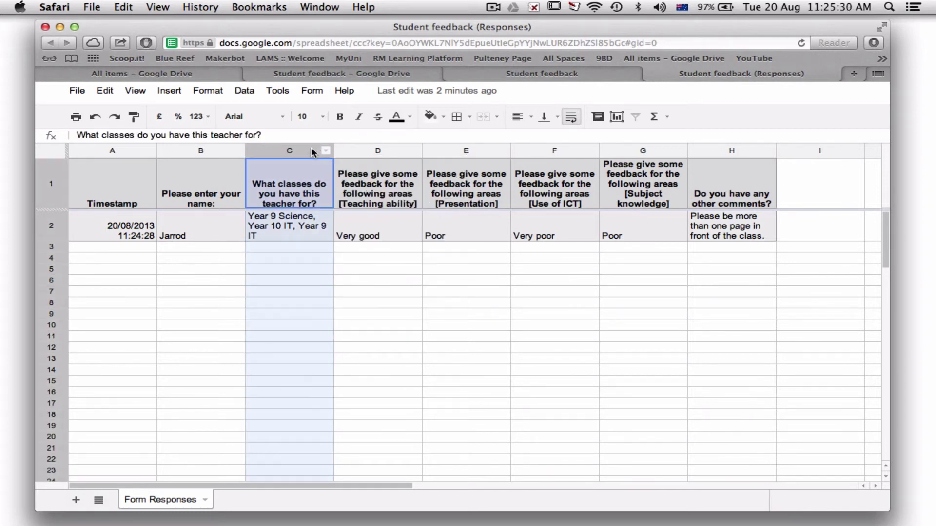
{"action": "right_click", "coordinate": [311, 151]}
{"action": "key", "text": "Escape"}
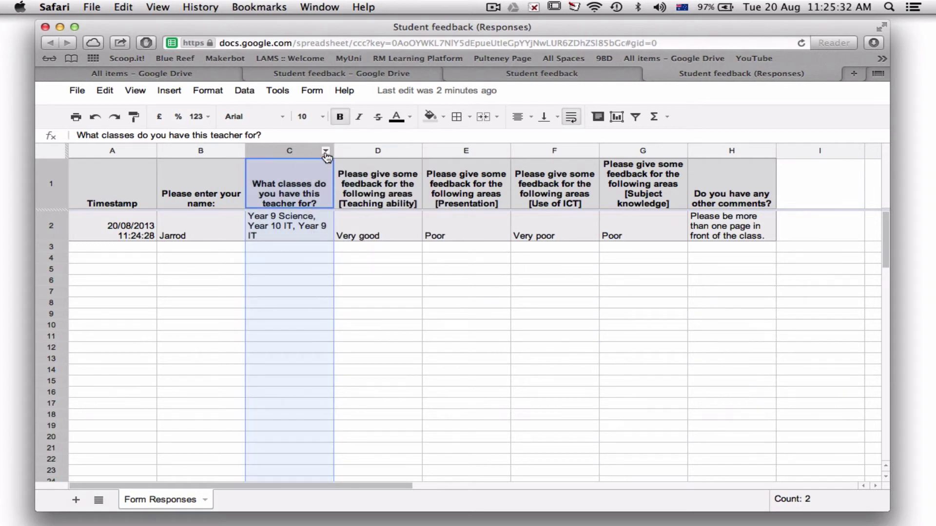
{"action": "left_click", "coordinate": [325, 152]}
{"action": "key", "text": "Escape"}
{"action": "left_click", "coordinate": [245, 90]}
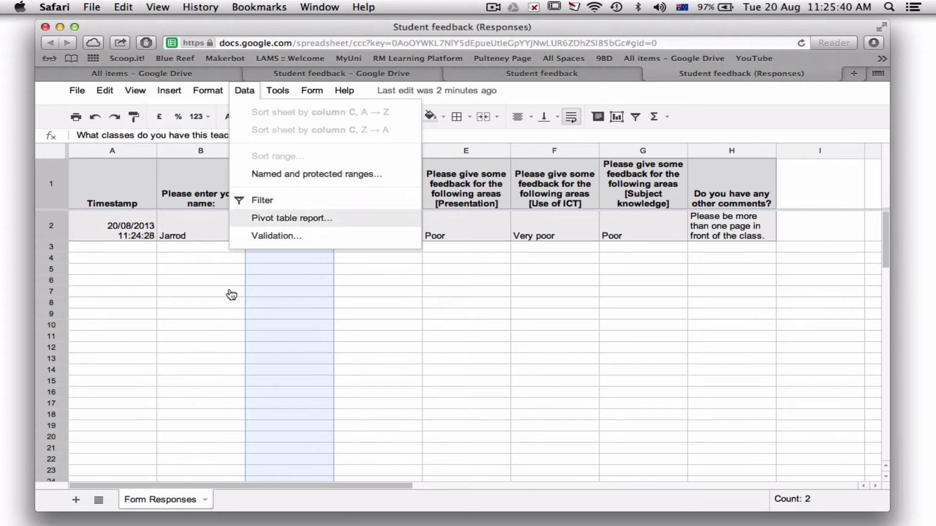
{"action": "left_click", "coordinate": [229, 347]}
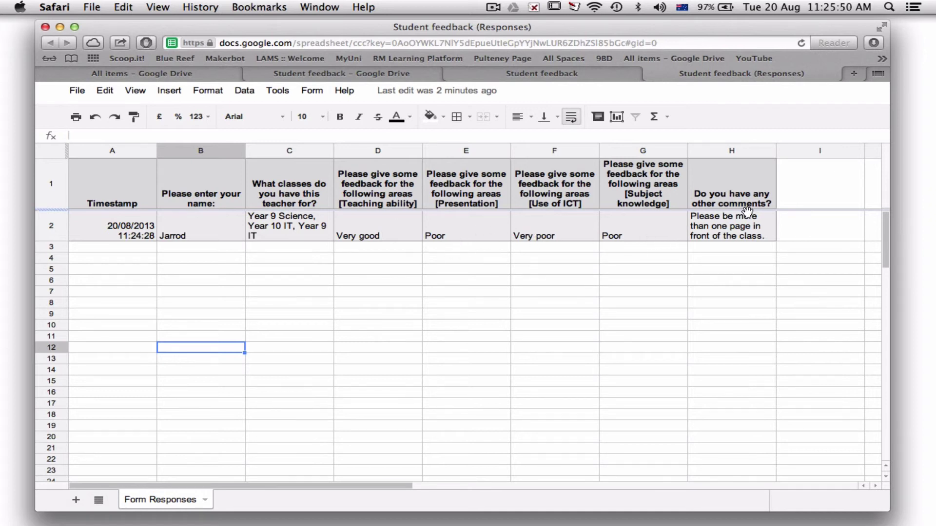
Inspect the comment in H2 and the empty I2, then return to the form editor.
{"action": "left_click", "coordinate": [743, 229]}
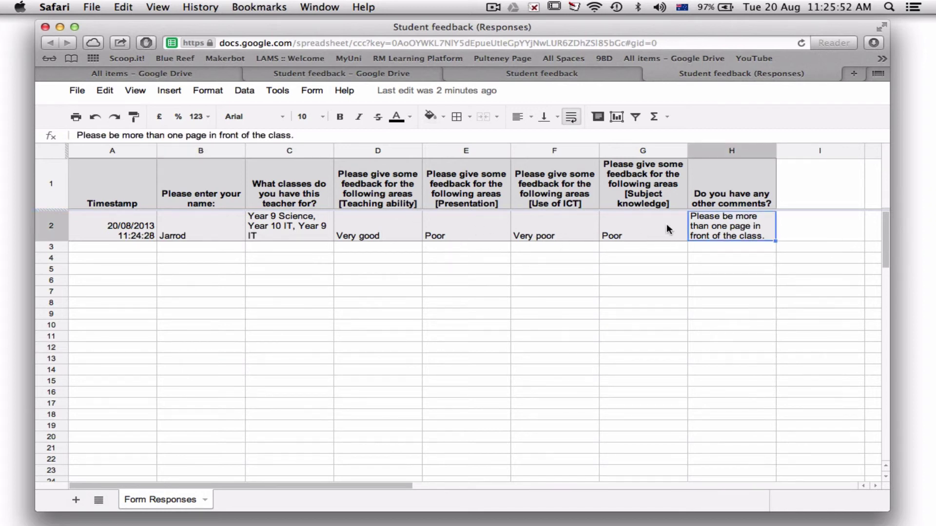
{"action": "left_click", "coordinate": [828, 227]}
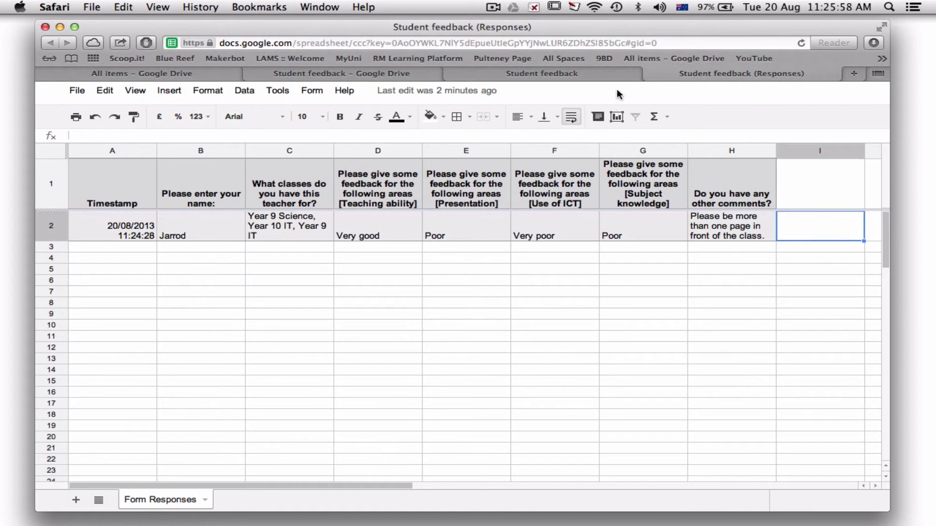
{"action": "left_click", "coordinate": [402, 75]}
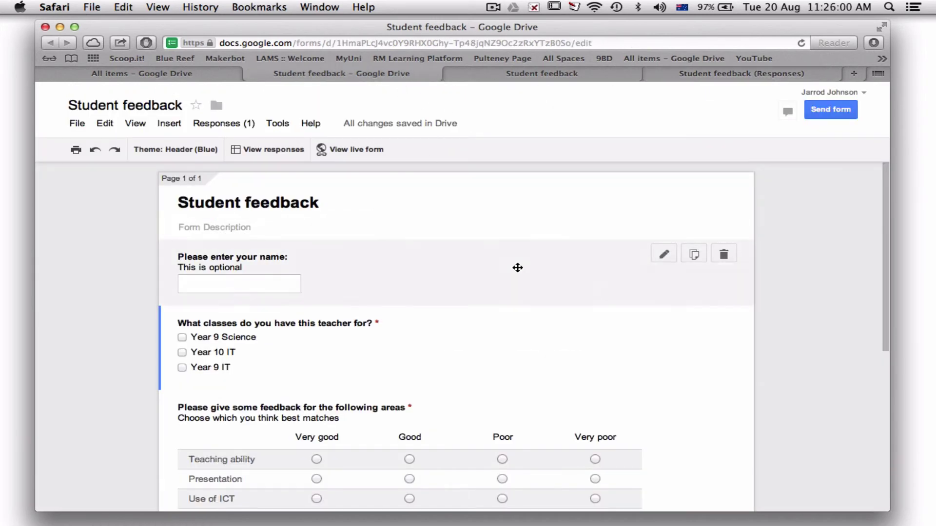
{"action": "left_click", "coordinate": [514, 265]}
{"action": "left_click", "coordinate": [191, 386]}
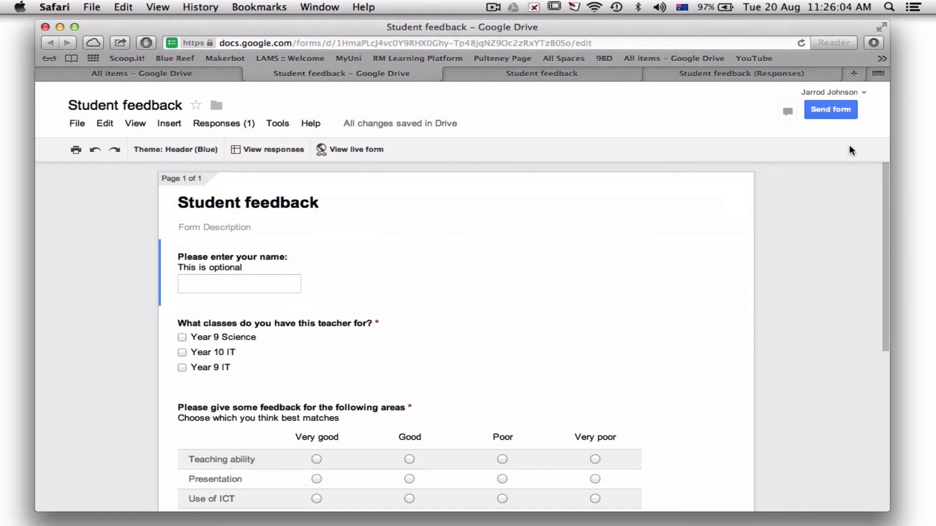
{"action": "left_click", "coordinate": [838, 109]}
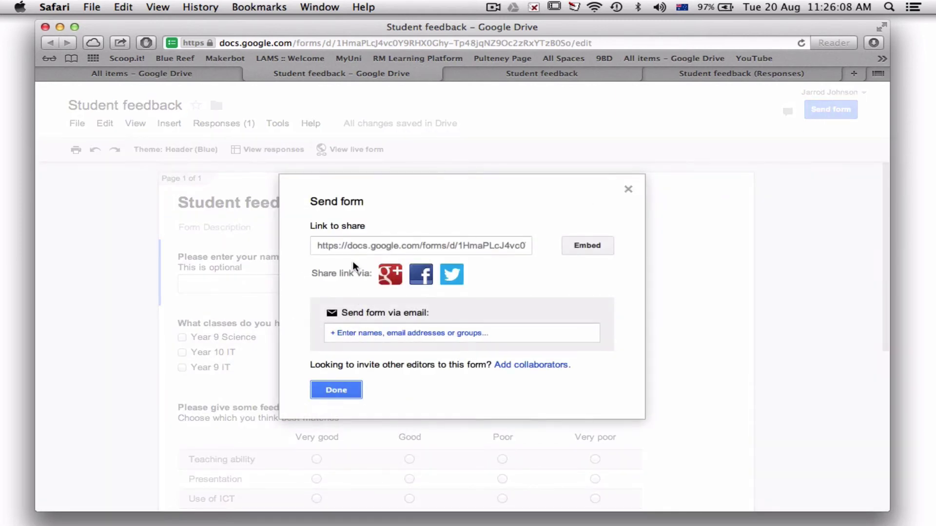
{"action": "left_click", "coordinate": [491, 249]}
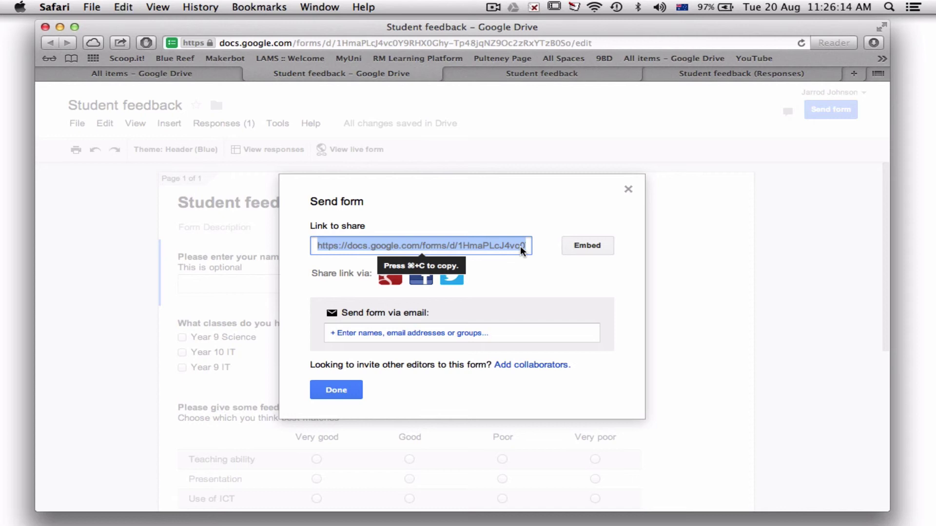
{"action": "key", "text": "super+c"}
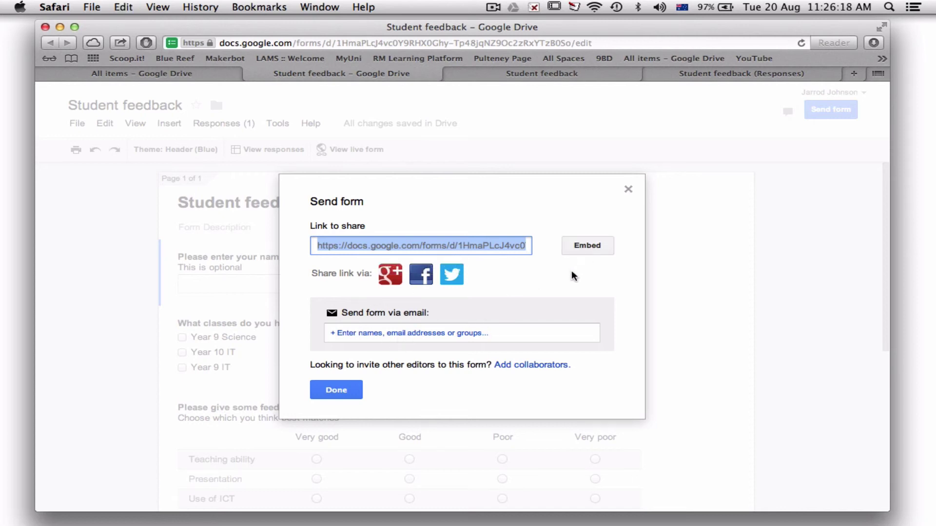
{"action": "left_click", "coordinate": [583, 245]}
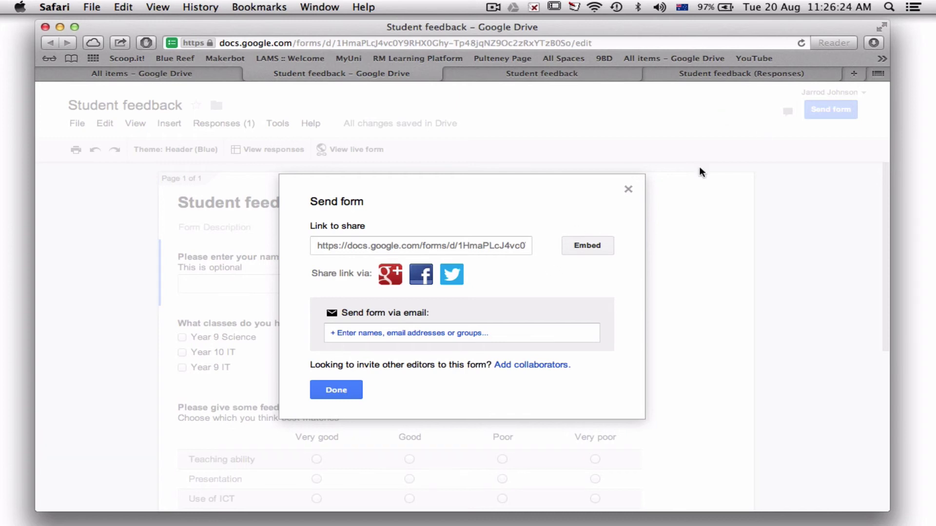
{"action": "left_click", "coordinate": [590, 245]}
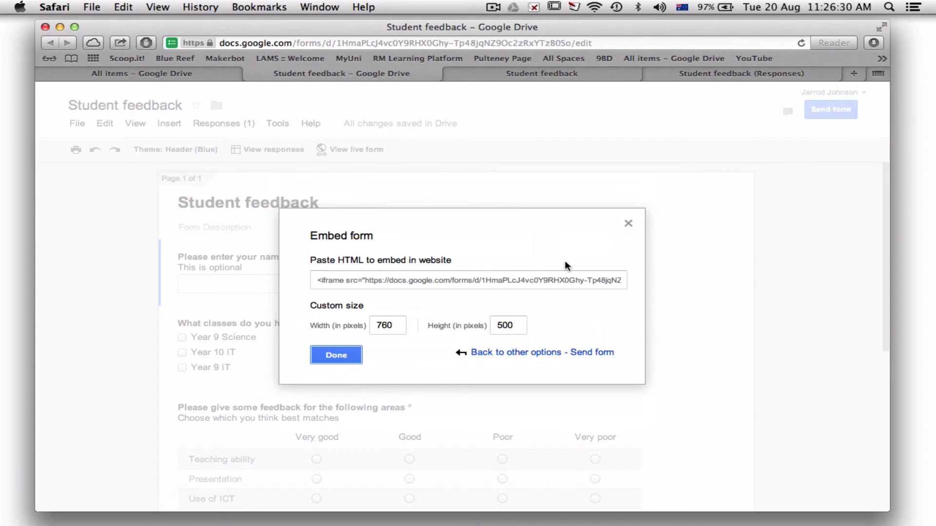
Copy the form's share link from the Send form dialog.
{"action": "left_click", "coordinate": [628, 225]}
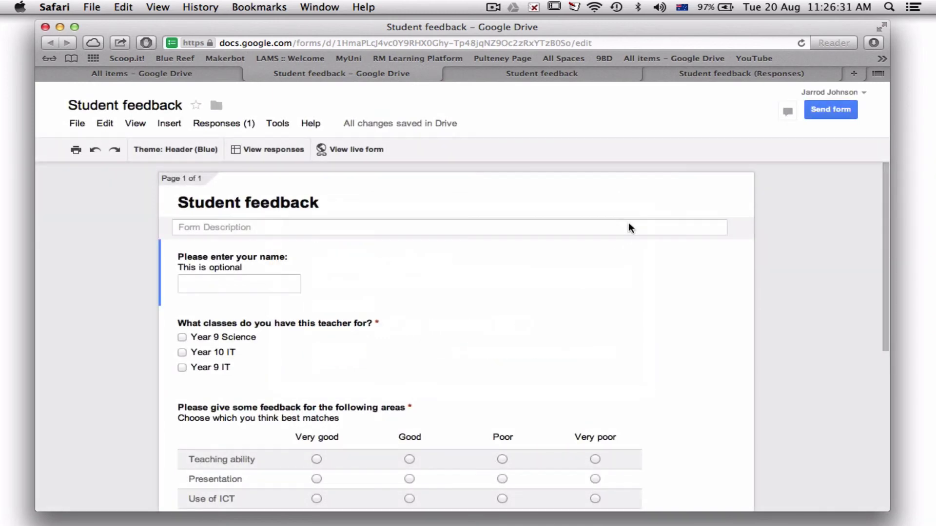
{"action": "left_click", "coordinate": [830, 109]}
{"action": "left_click", "coordinate": [429, 245]}
{"action": "key", "text": "super+c"}
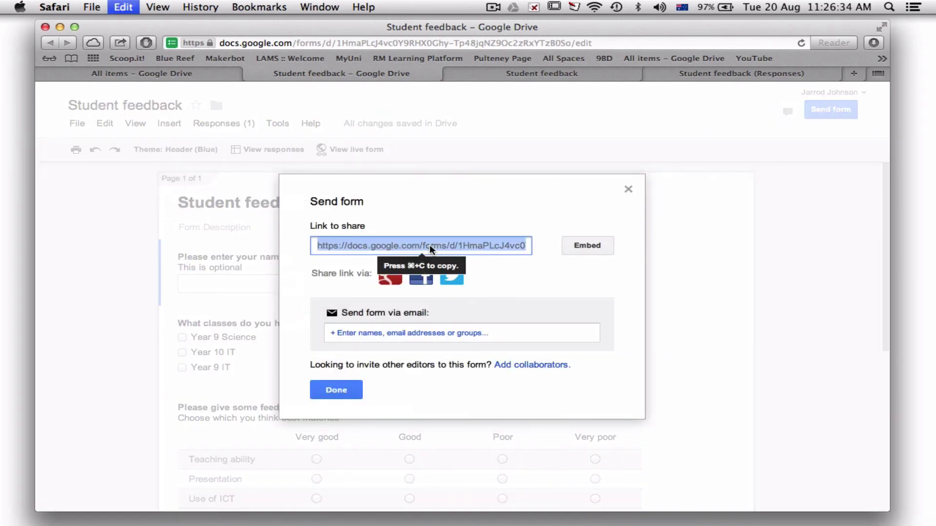
In a new browser tab, go to tinyurl.com.
{"action": "left_click", "coordinate": [854, 75]}
{"action": "left_click", "coordinate": [854, 74]}
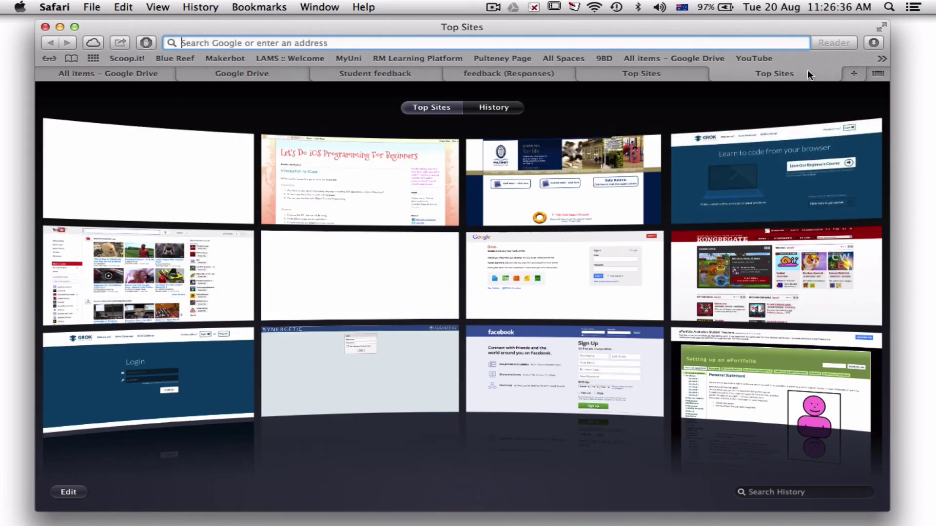
{"action": "left_click", "coordinate": [717, 74]}
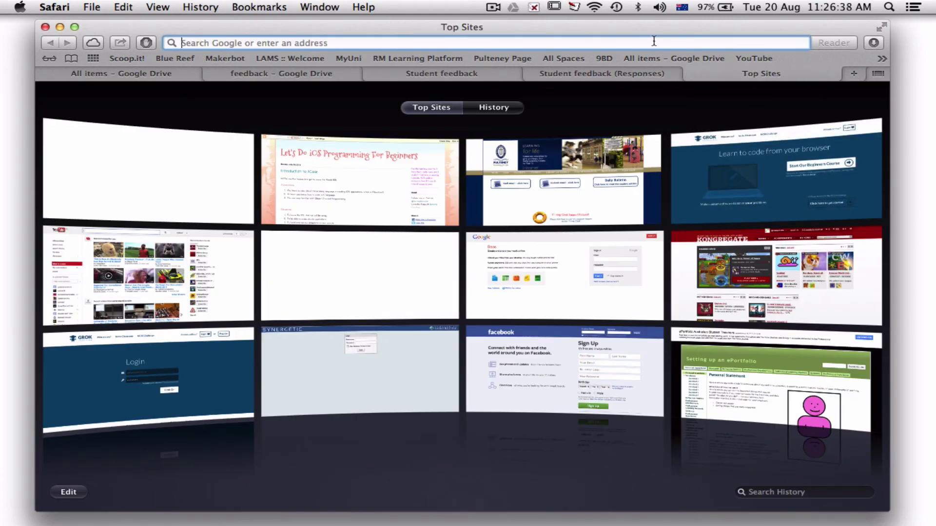
{"action": "type", "text": "tunr"}
{"action": "key", "text": "super+a"}
{"action": "key", "text": "BackSpace"}
{"action": "type", "text": "yurl"}
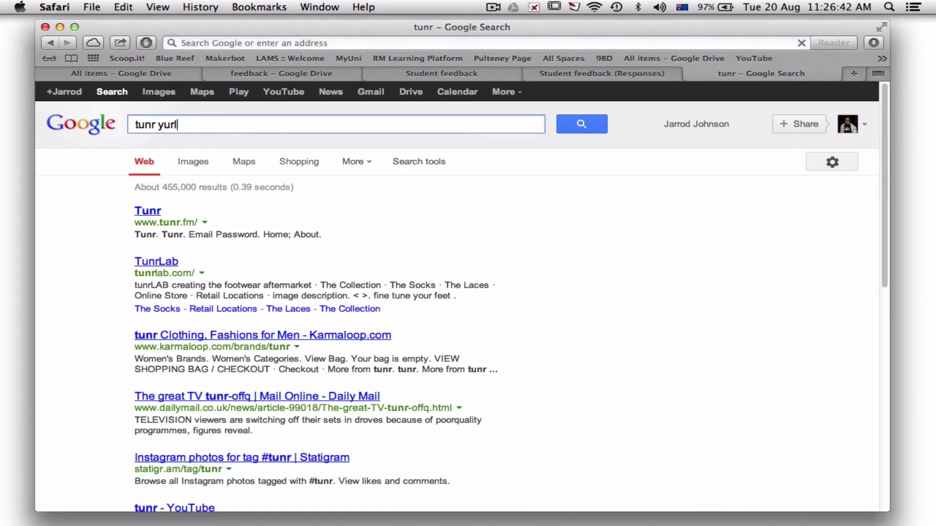
{"action": "key", "text": "BackSpace"}
{"action": "key", "text": "BackSpace"}
{"action": "left_click", "coordinate": [463, 42]}
{"action": "type", "text": "tinyurl.com"}
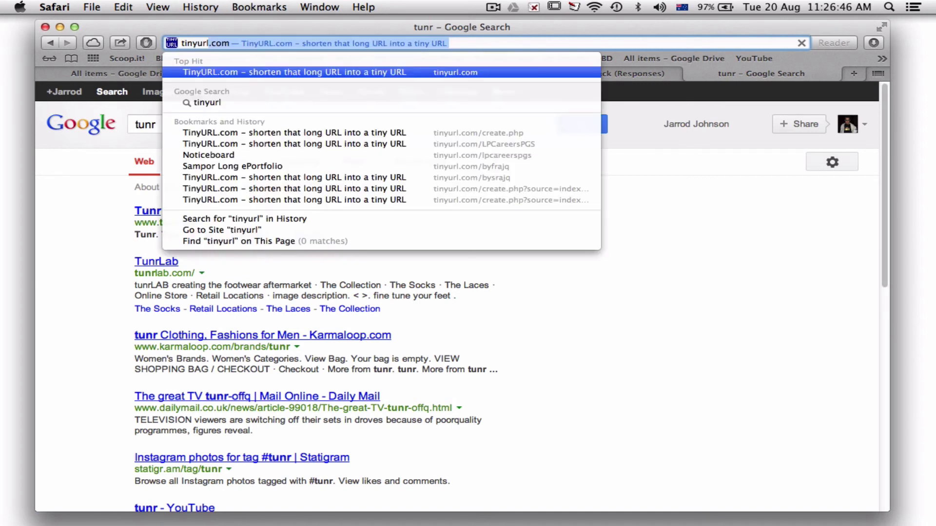
{"action": "key", "text": "Return"}
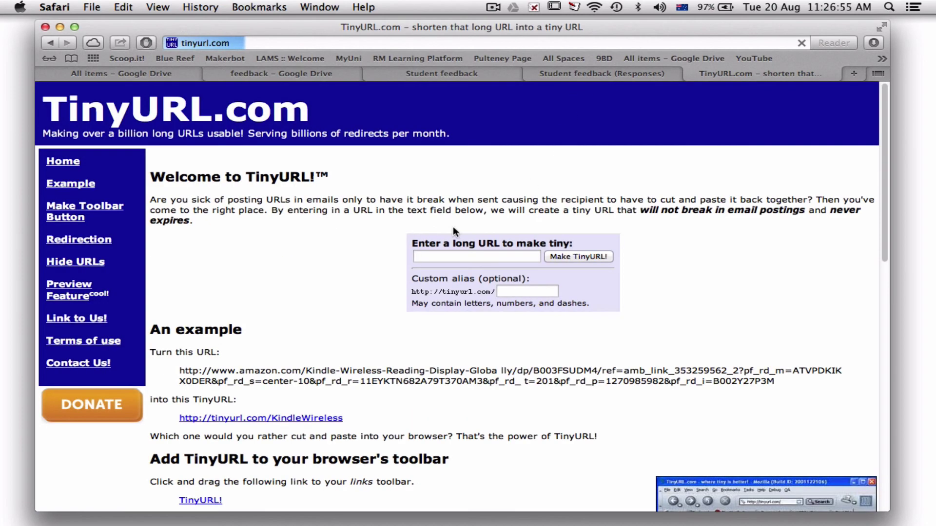
Shorten the pasted form link with TinyURL, producing tinyurl.com/khxrv63.
{"action": "left_click", "coordinate": [475, 257]}
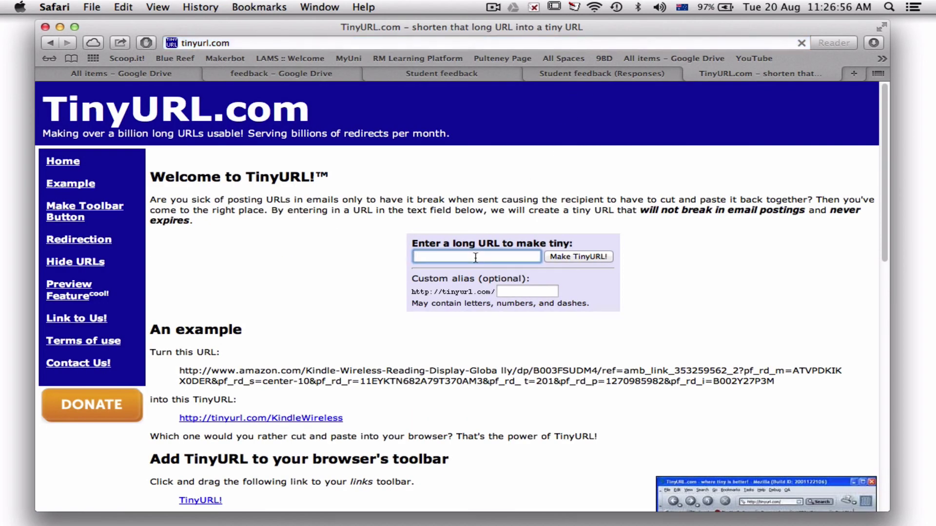
{"action": "key", "text": "super+v"}
{"action": "left_click", "coordinate": [585, 255]}
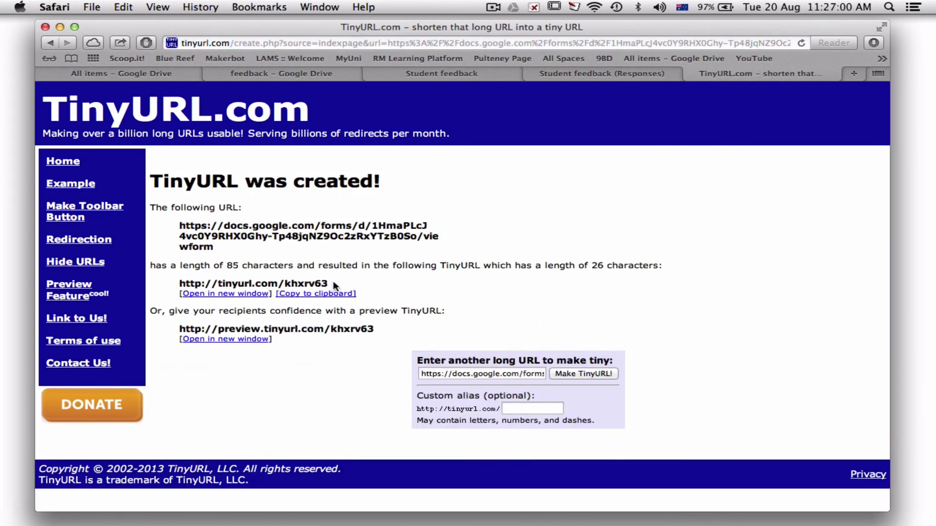
{"action": "left_click_drag", "start_coordinate": [331, 283], "coordinate": [173, 282]}
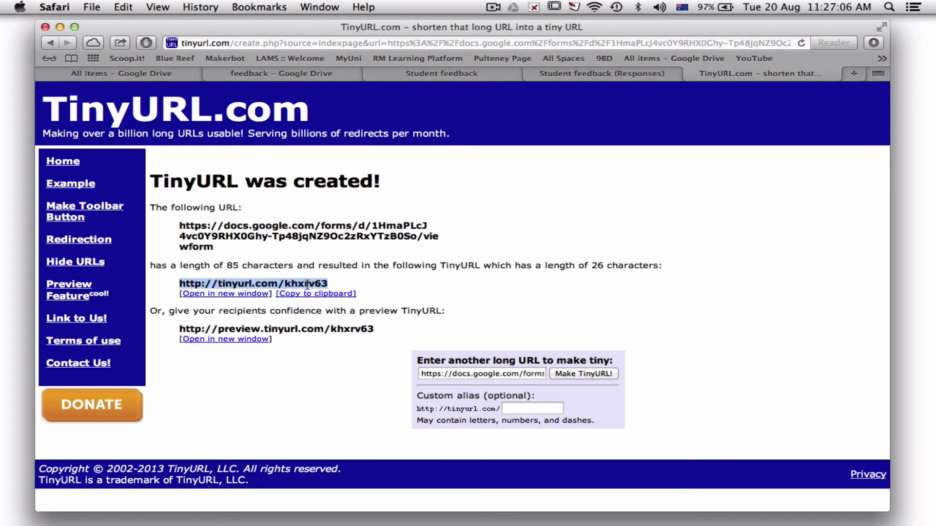
{"action": "left_click", "coordinate": [520, 408]}
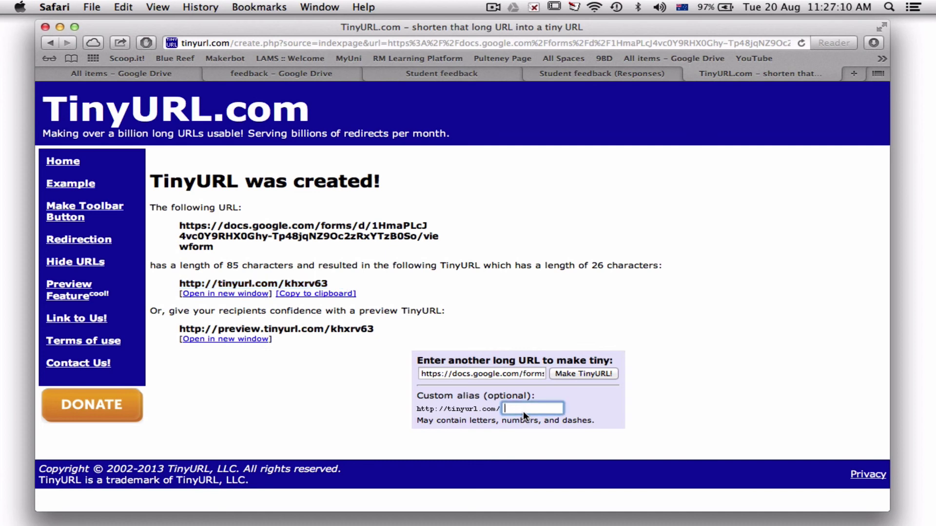
{"action": "type", "text": "JJrefle"}
{"action": "key", "text": "BackSpace"}
{"action": "key", "text": "BackSpace"}
{"action": "key", "text": "BackSpace"}
{"action": "key", "text": "BackSpace"}
{"action": "key", "text": "BackSpace"}
{"action": "key", "text": "BackSpace"}
{"action": "type", "text": "jreflection2013jj"}
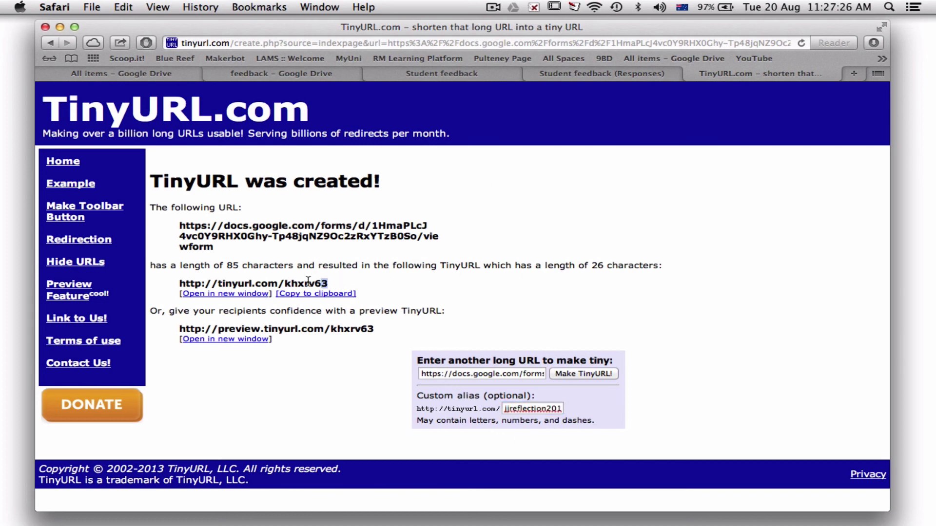
{"action": "left_click_drag", "start_coordinate": [328, 283], "coordinate": [289, 280]}
Close the Send form dialog and finish editing the name question.
{"action": "left_click", "coordinate": [276, 80]}
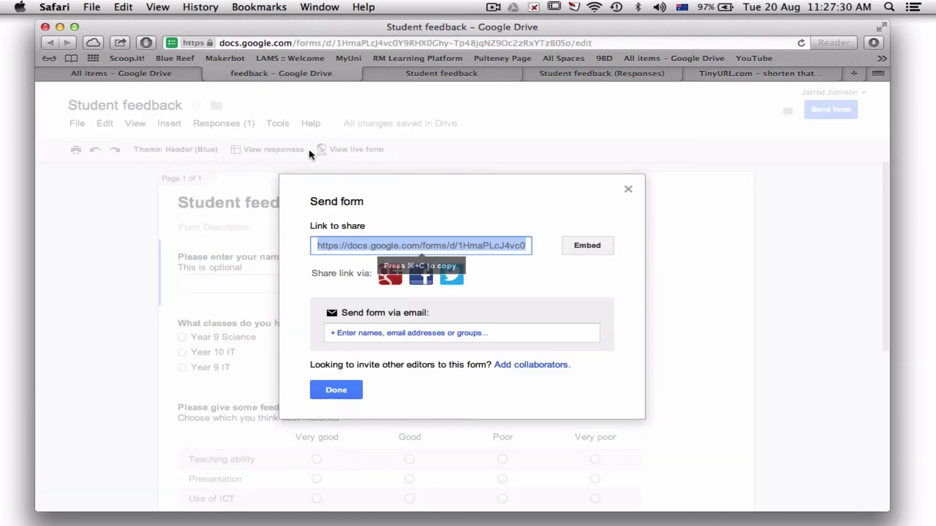
{"action": "left_click", "coordinate": [628, 189]}
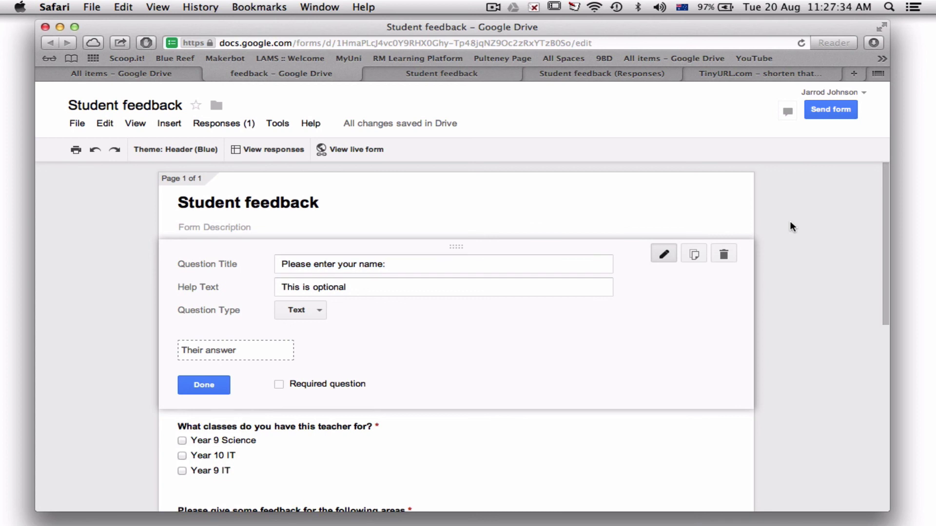
{"action": "left_click", "coordinate": [203, 385]}
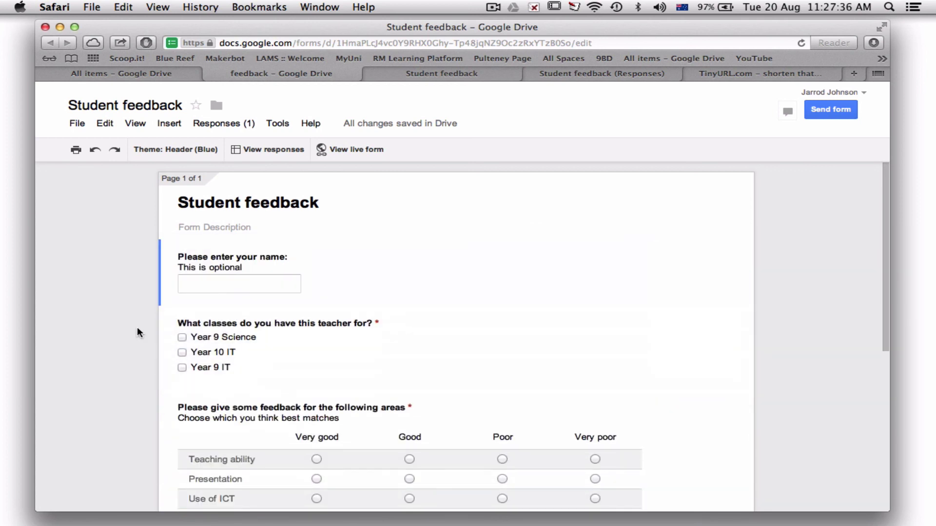